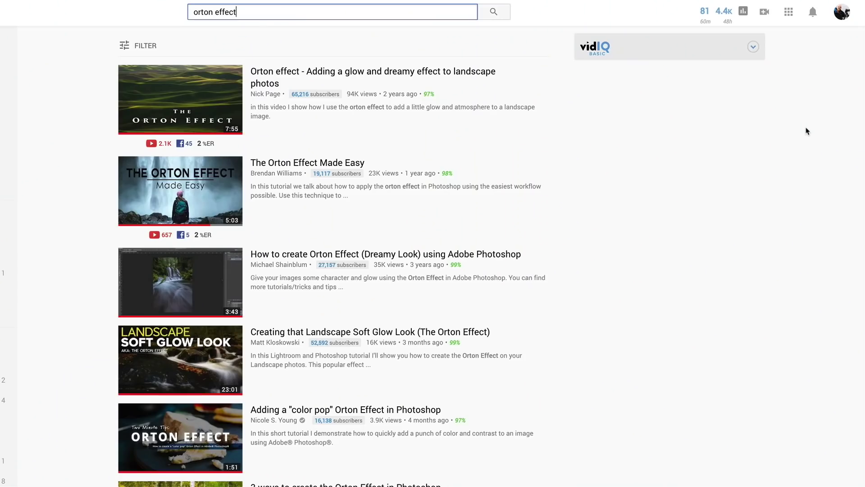
Show the waterfall photo's shooting details as an info overlay on the image.
scroll(807, 131, "down", 3)
scroll(806, 131, "down", 10)
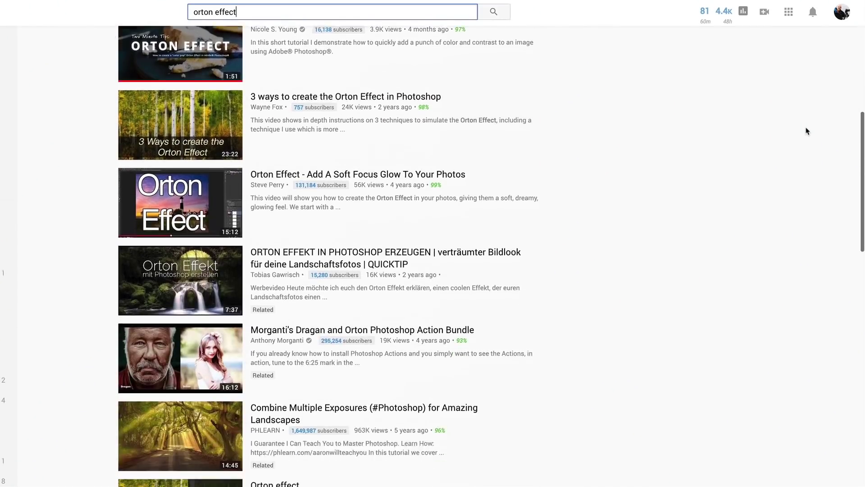
scroll(807, 131, "down", 10)
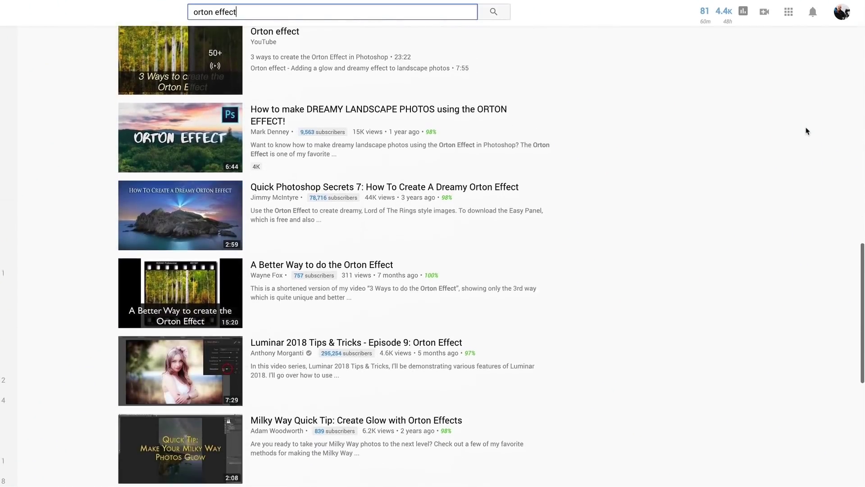
scroll(806, 131, "down", 12)
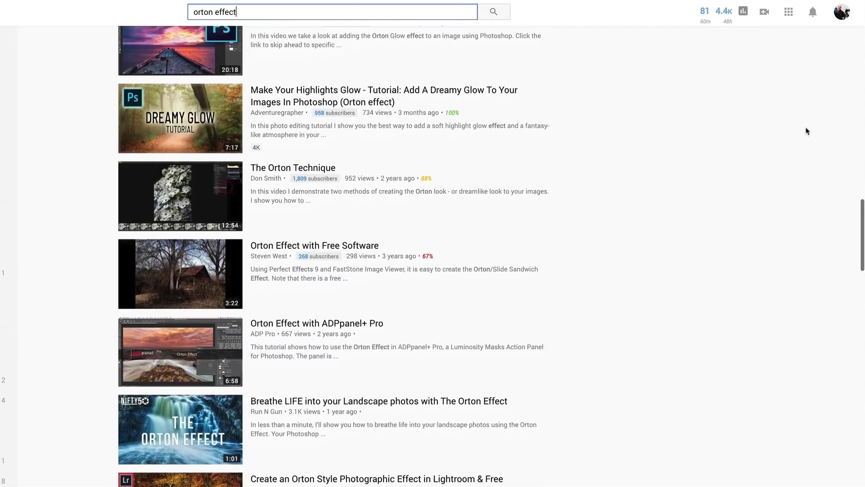
scroll(806, 131, "down", 10)
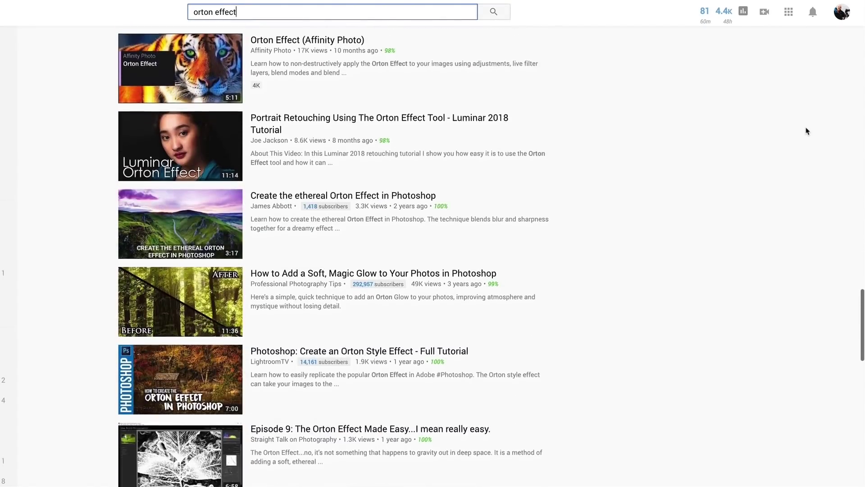
scroll(806, 131, "down", 3)
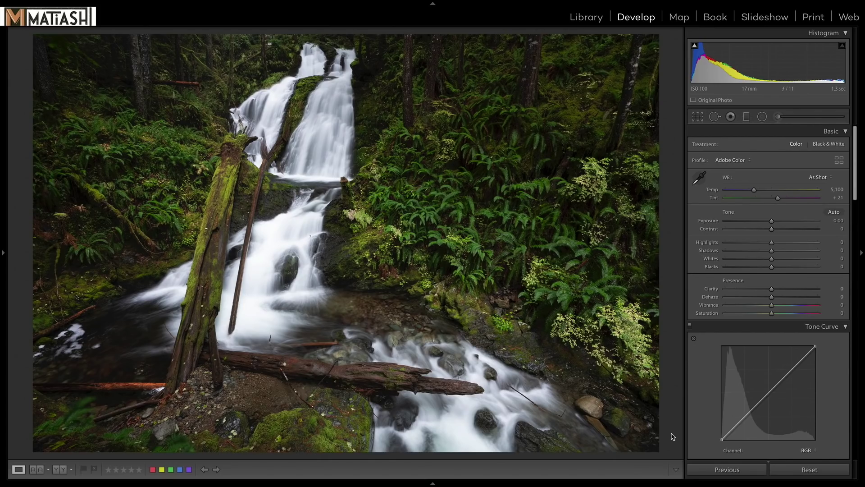
key("i")
Apply Auto tone (Exposure +0.38, Shadows +44) and toggle between the before and after views.
left_click(830, 211)
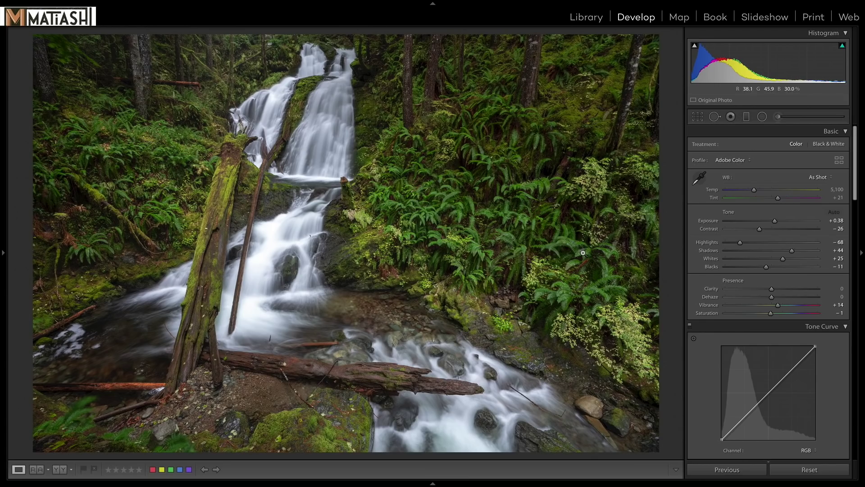
key("backslash")
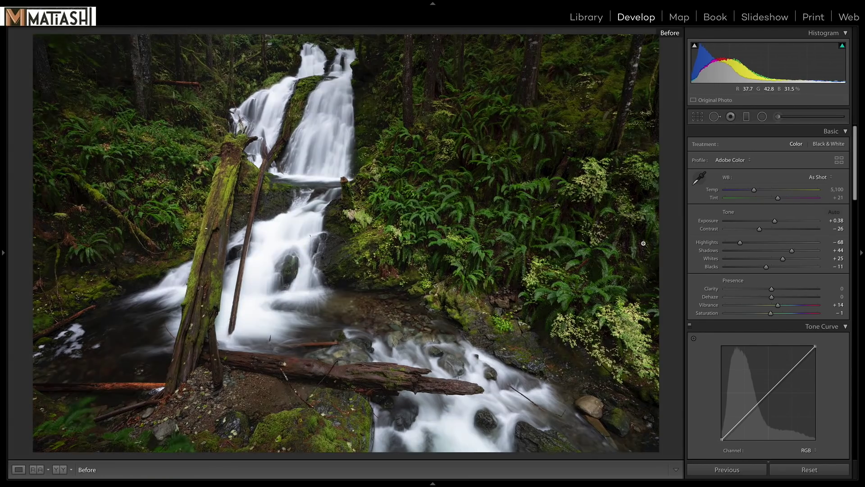
key("backslash")
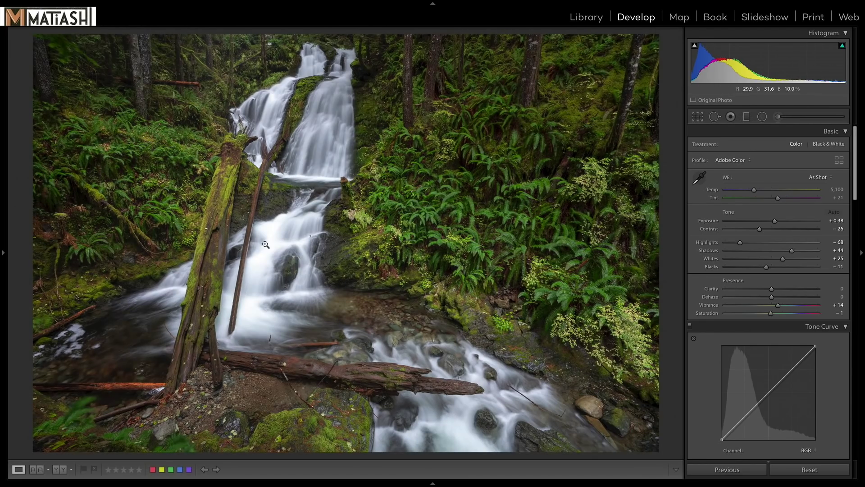
key("backslash")
key("backslash")
left_click(698, 180)
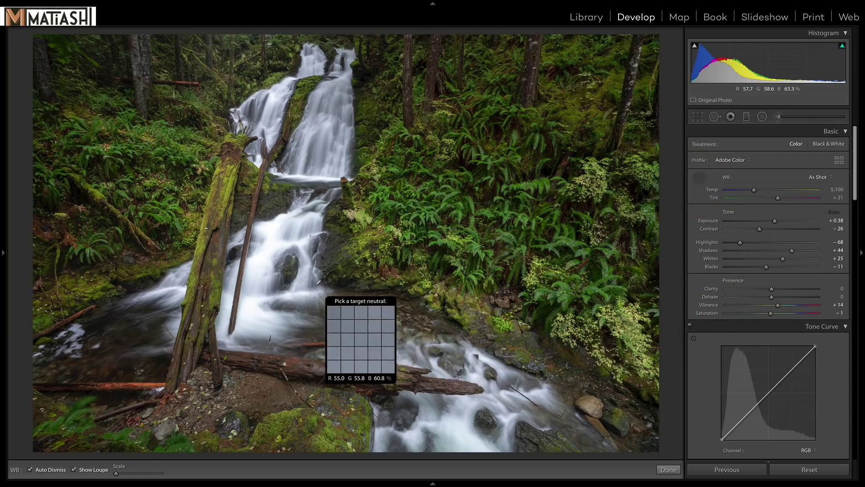
Sample a neutral spot for white balance (Temp 5,800, Tint +16), set Exposure +0.70, Whites +21, Blacks +3.
left_click(303, 272)
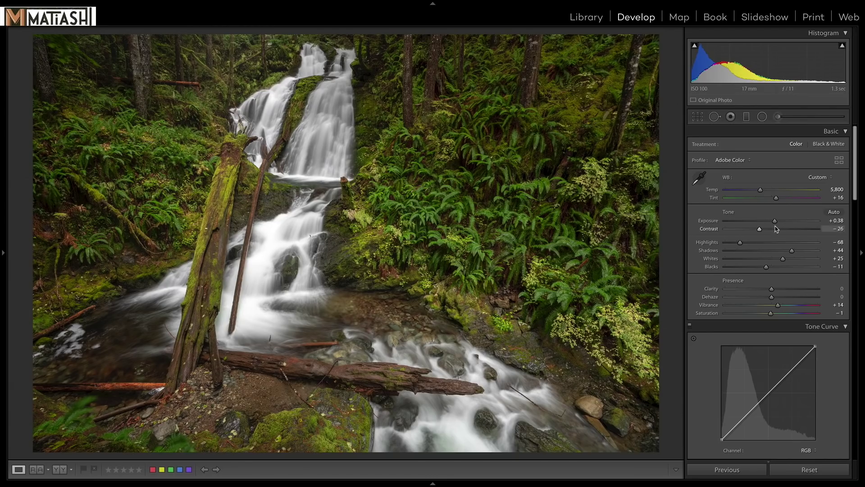
left_click_drag(775, 221, 776, 225)
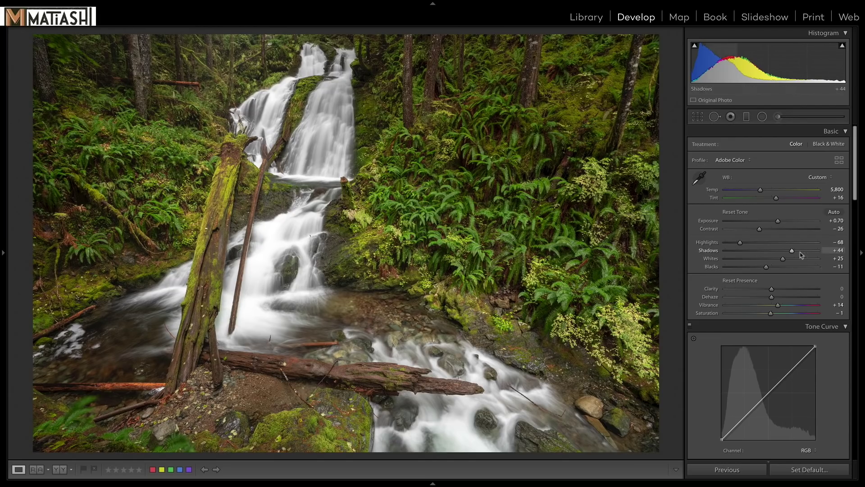
key("alt")
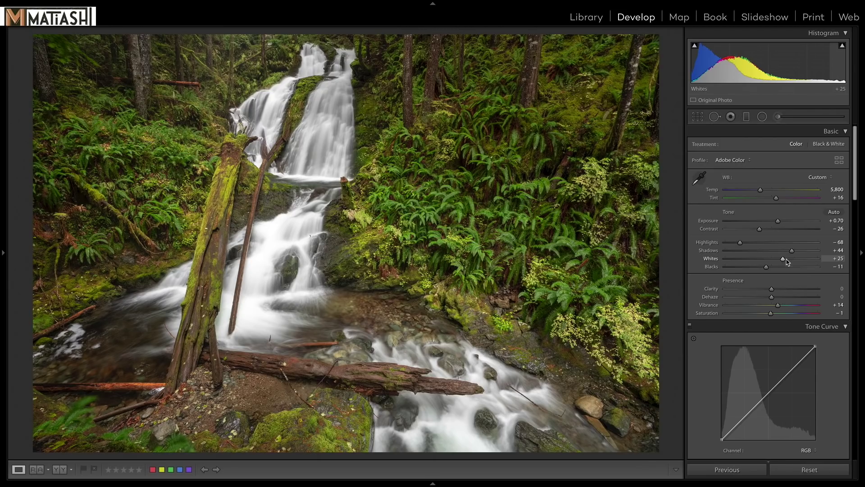
left_click_drag(782, 260, 771, 268)
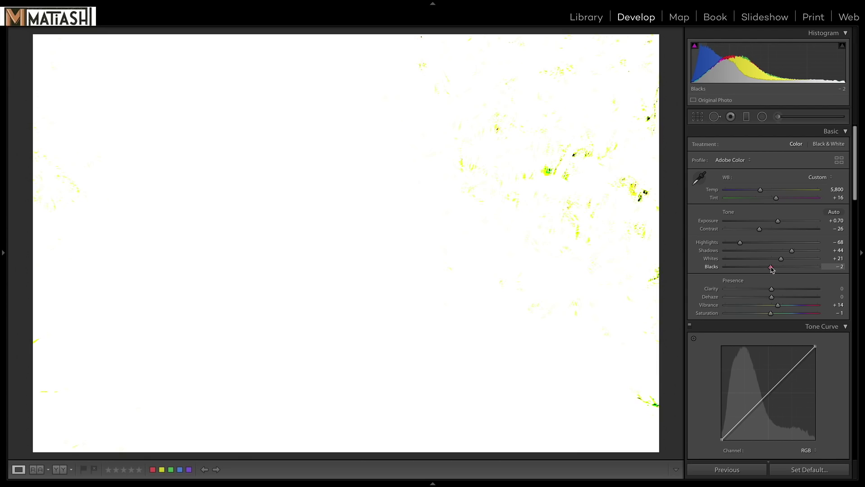
mouse_move(771, 268)
left_mouse_down()
mouse_move(754, 270)
mouse_move(773, 270)
left_mouse_up()
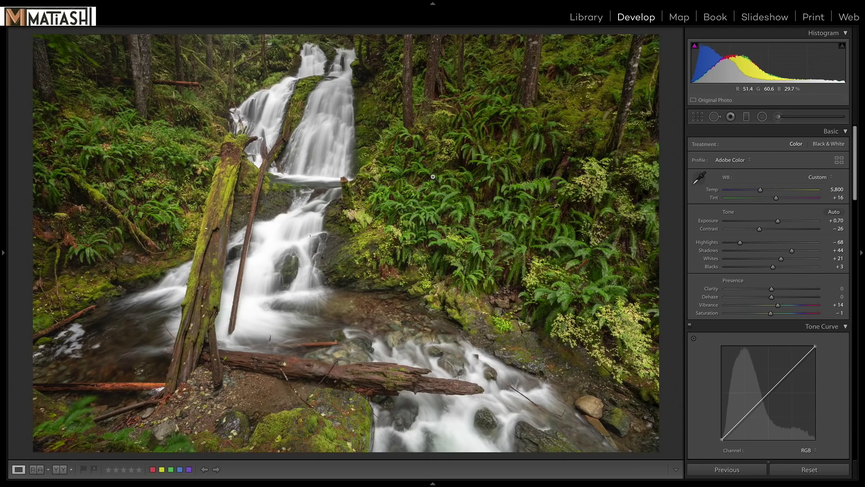
key("backslash")
key("backslash")
key("backslash")
key("backslash")
mouse_move(153, 4)
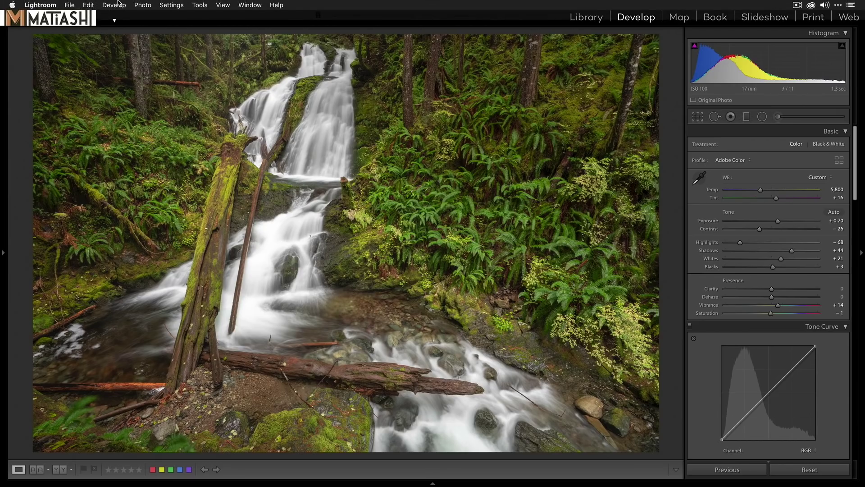
Use Photo > Edit In > Open as Smart Object in Photoshop for the edited photo.
left_click(142, 5)
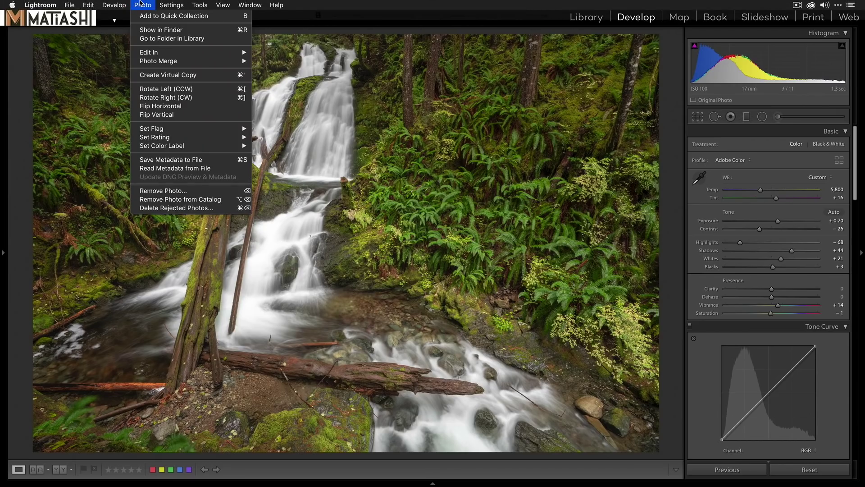
mouse_move(187, 55)
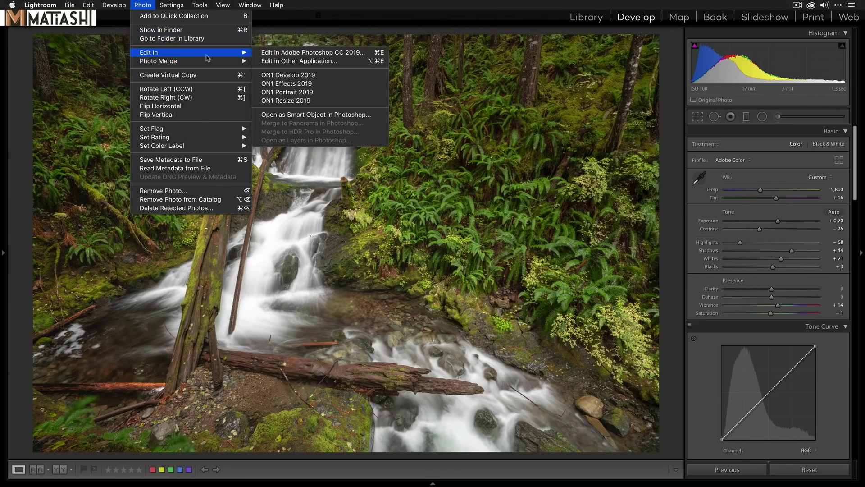
left_click(327, 115)
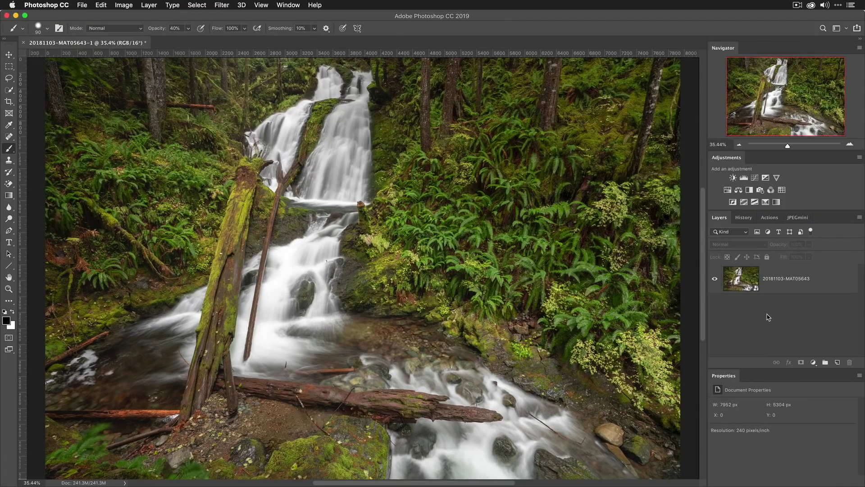
Rename the smart object layer to 'Original from Lightroom' and close its context menu unused.
double_click(783, 280)
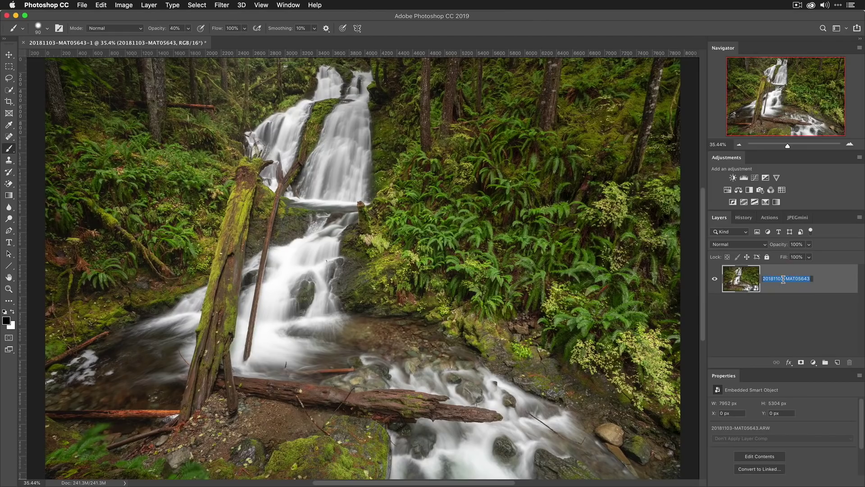
type("Original from Lightroom")
key("Return")
right_click(782, 292)
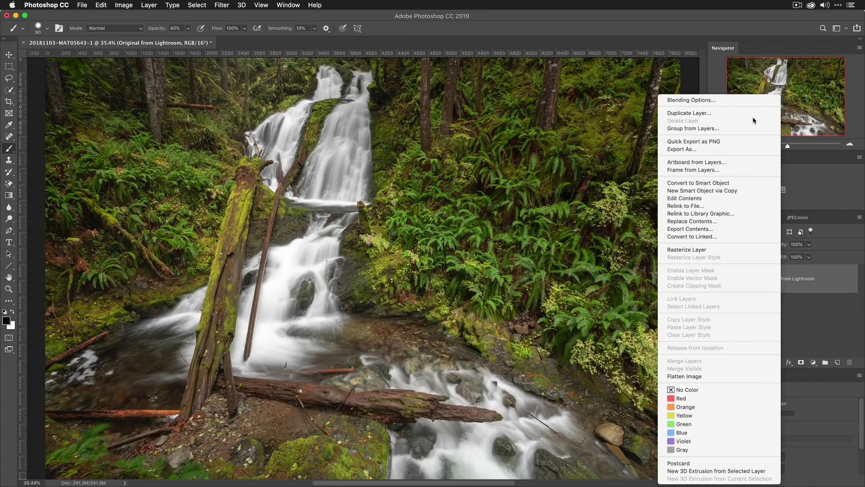
left_click(806, 315)
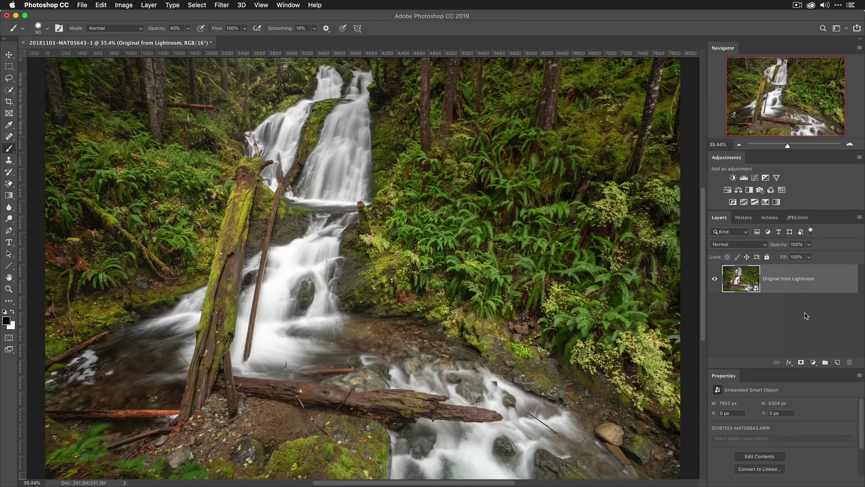
Duplicate the layer, raise the copy's Camera Raw Exposure to +1.70, and toggle its visibility to compare.
left_click_drag(798, 287, 838, 362)
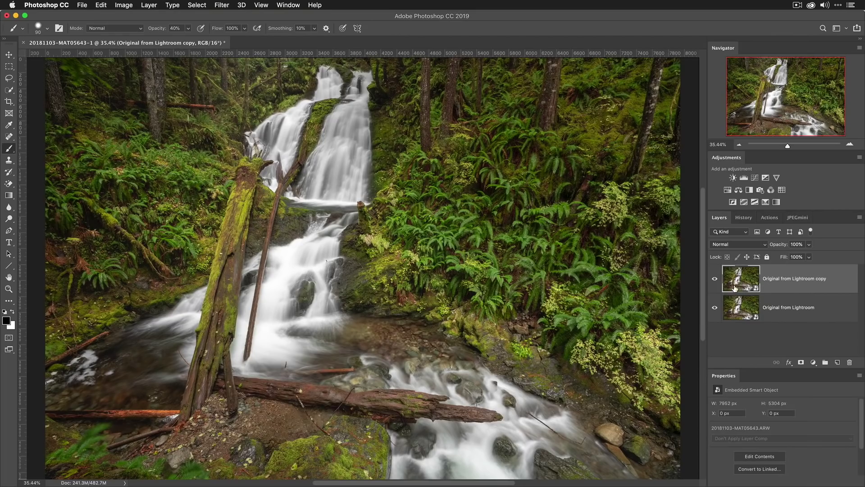
left_click(736, 279)
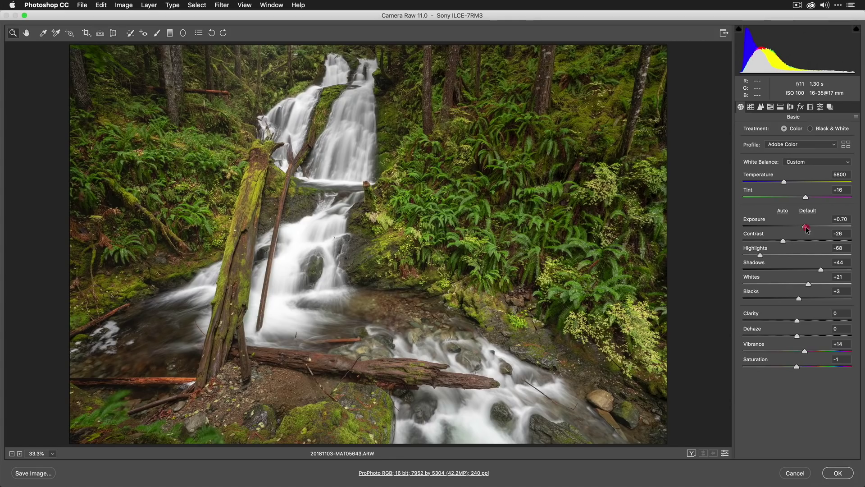
left_click_drag(807, 229, 815, 229)
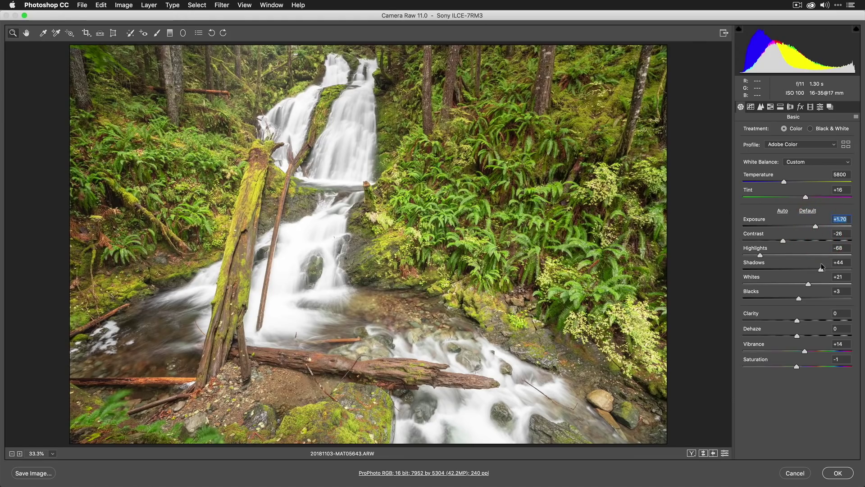
left_click(838, 473)
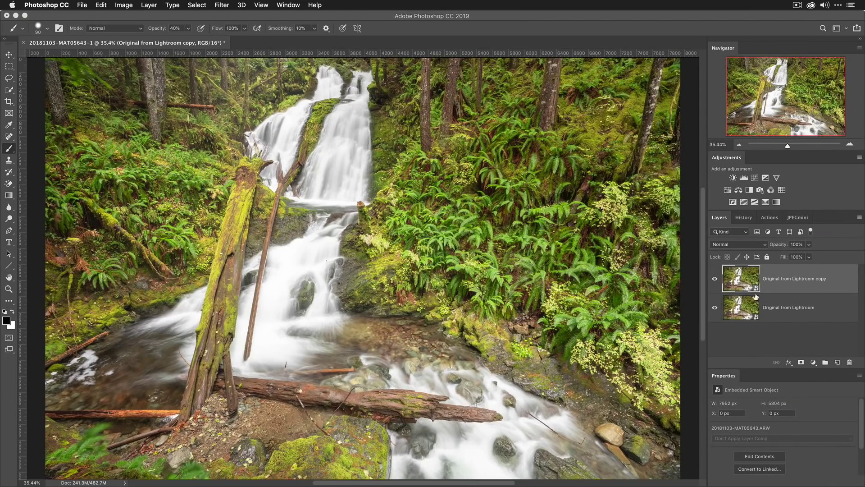
left_click(715, 279)
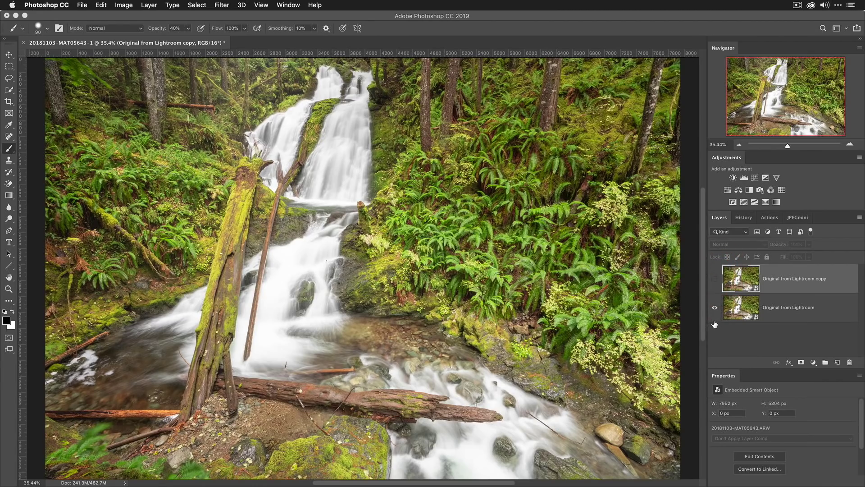
left_click(714, 279)
Revert the document to the Name Change history state.
left_click(744, 217)
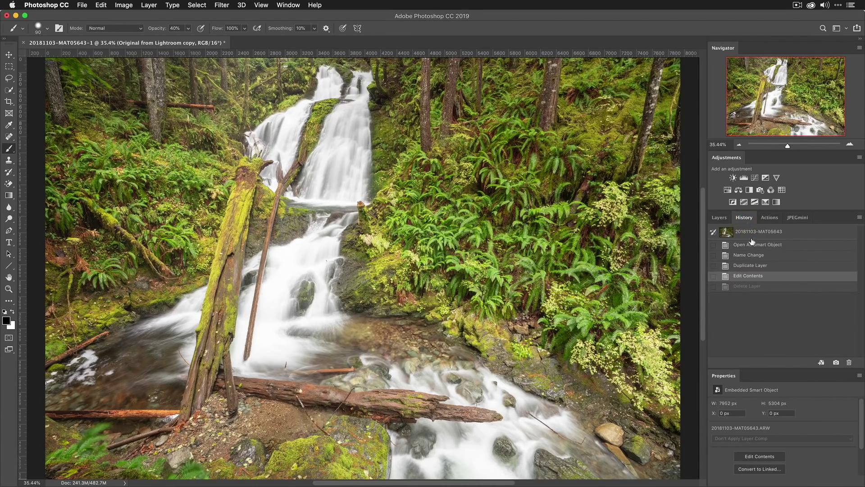
left_click(751, 256)
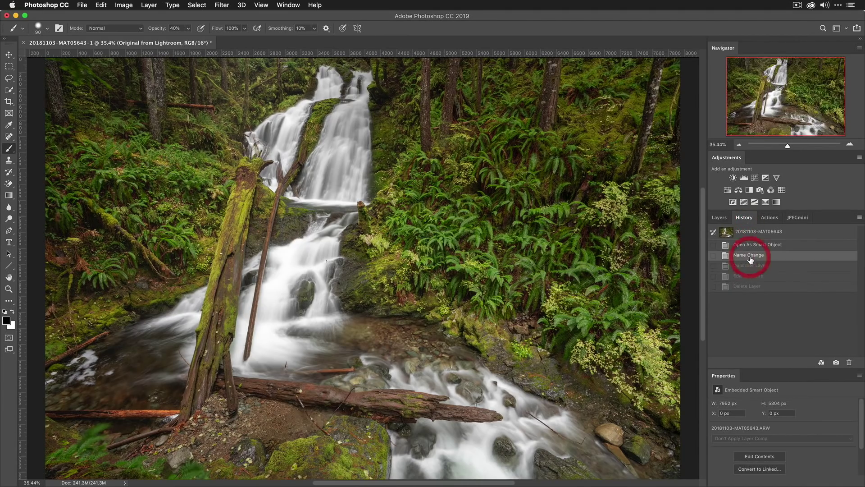
left_click(719, 218)
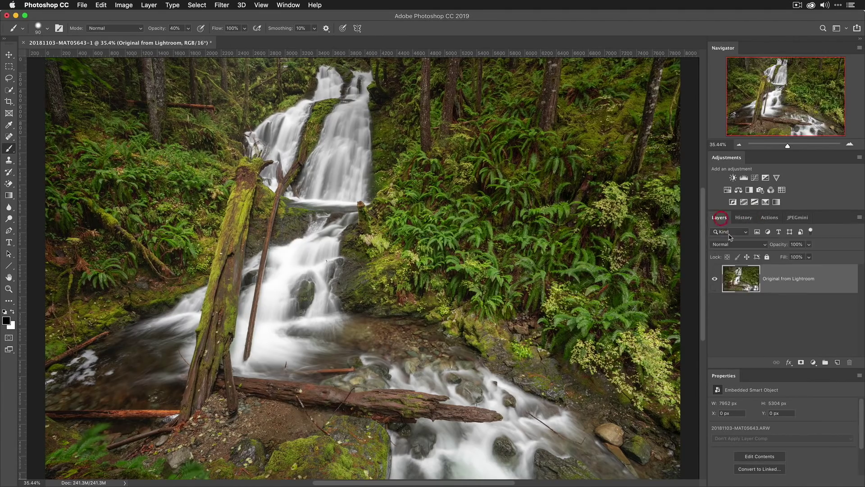
Create a New Smart Object via Copy and set its Camera Raw Exposure to +1.65.
right_click(806, 287)
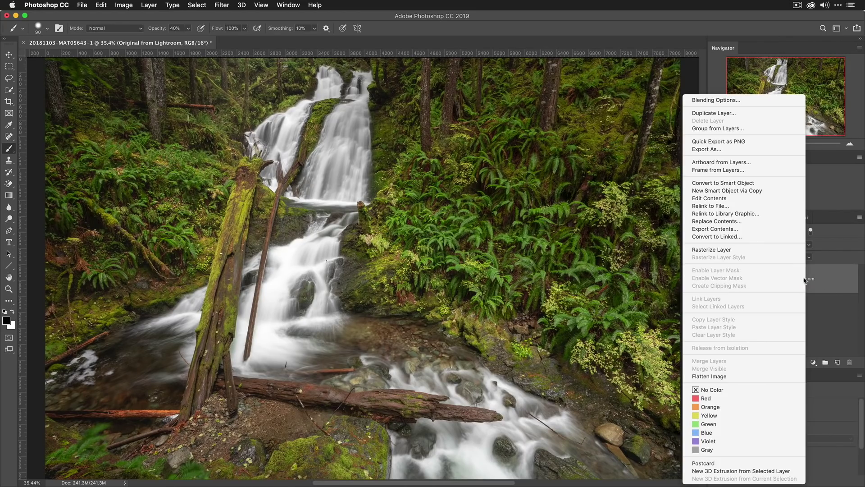
left_click(769, 194)
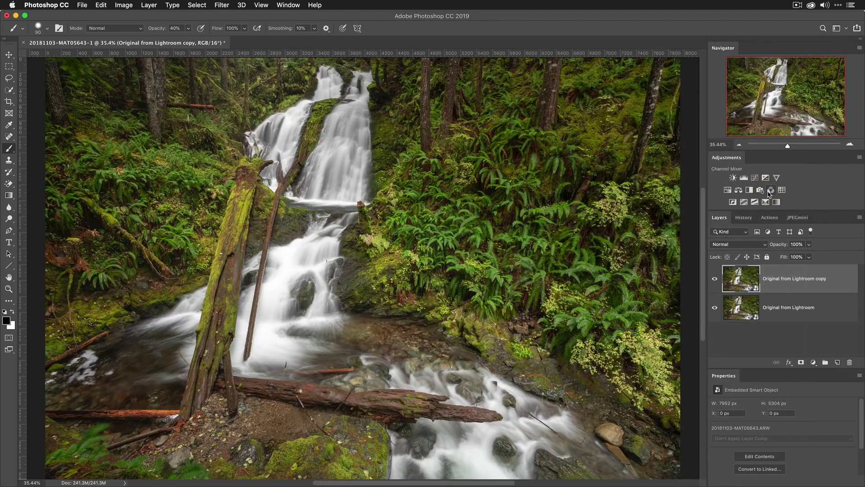
double_click(740, 281)
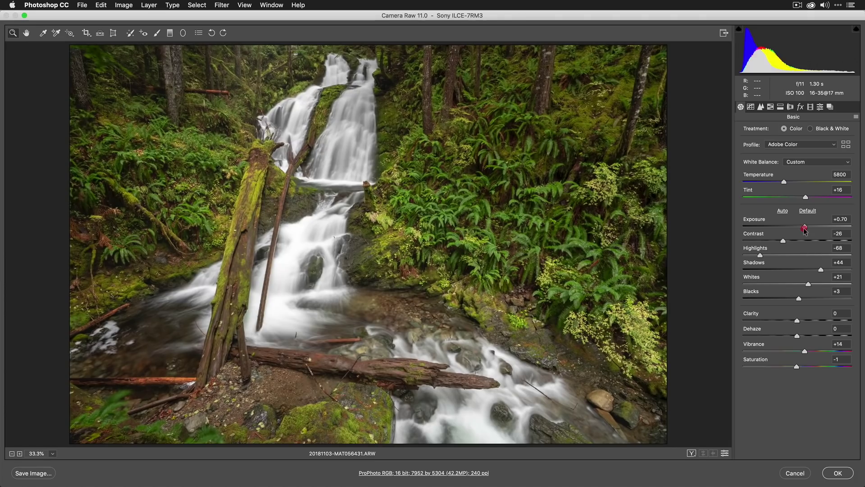
left_click_drag(805, 226, 809, 227)
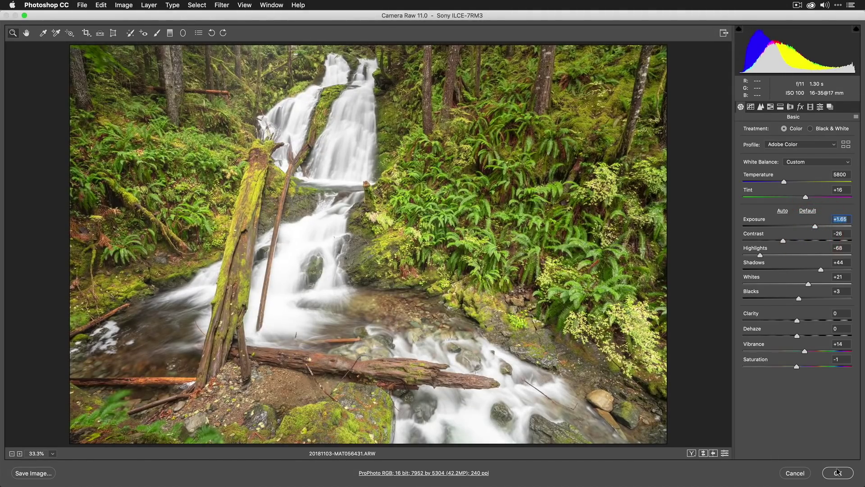
left_click(837, 473)
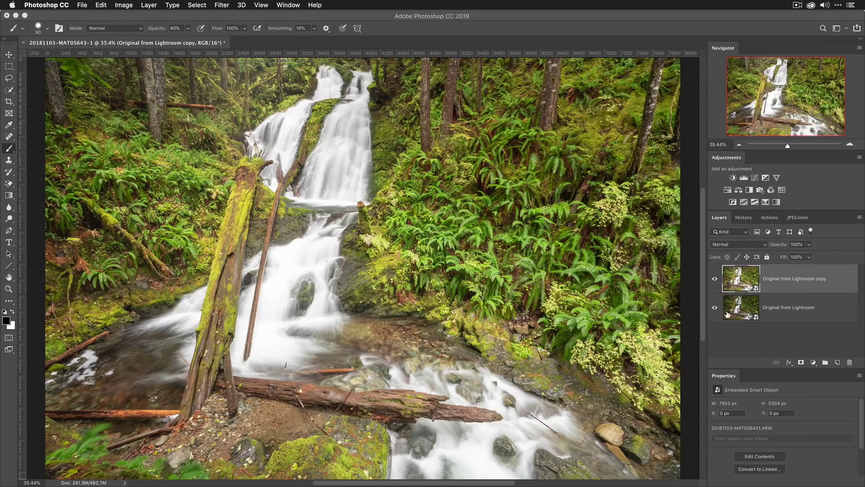
left_click(714, 280)
left_click(714, 280)
right_click(797, 318)
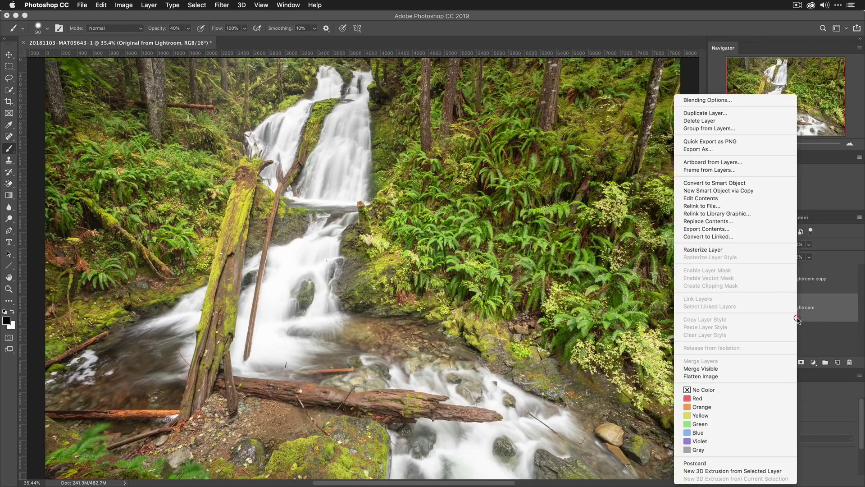
left_click(770, 191)
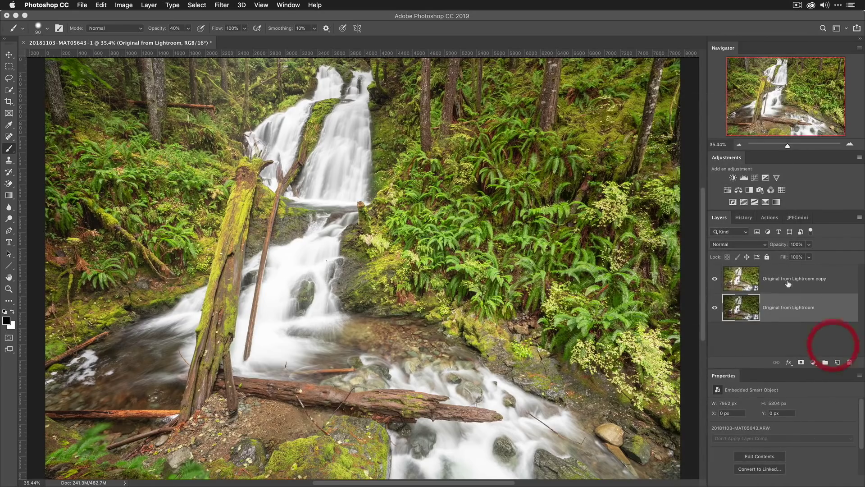
Step back to the New Smart Object via Copy history state and rename the copy 'Orton Layer'.
left_click(795, 287)
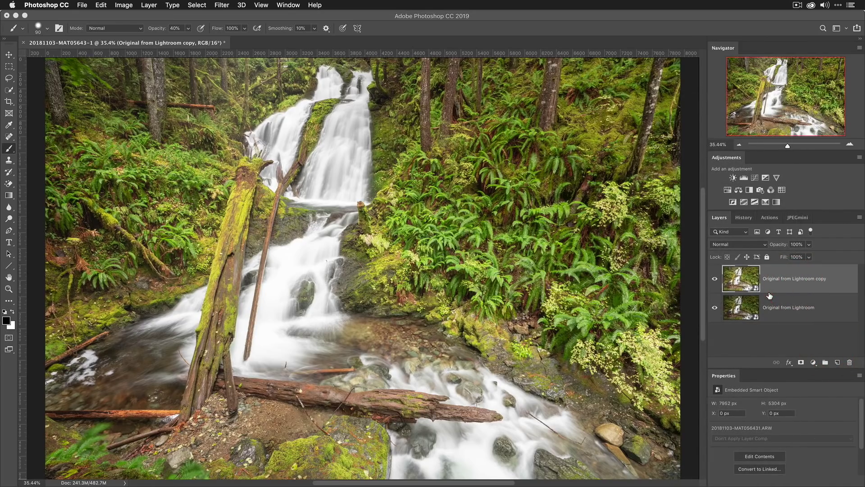
left_click(744, 218)
left_click(766, 266)
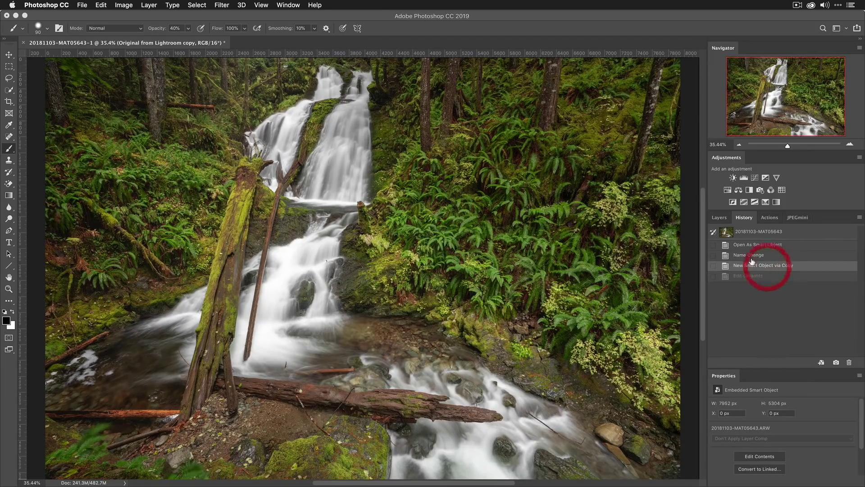
left_click(720, 217)
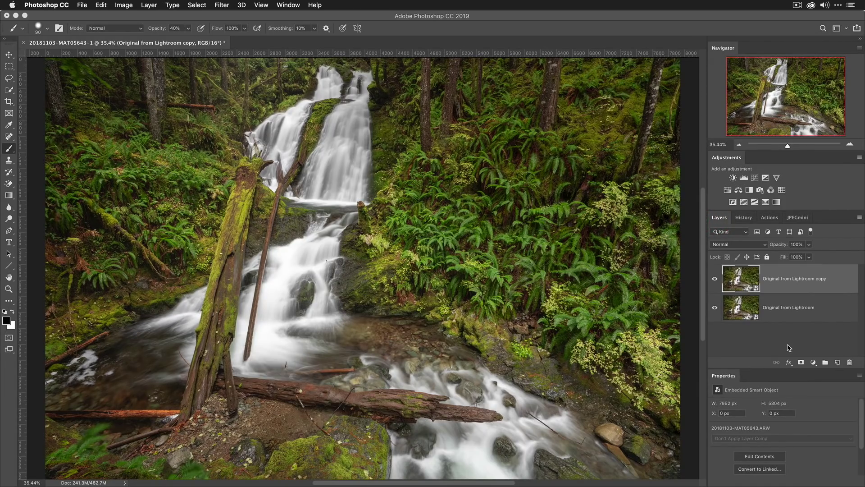
double_click(787, 278)
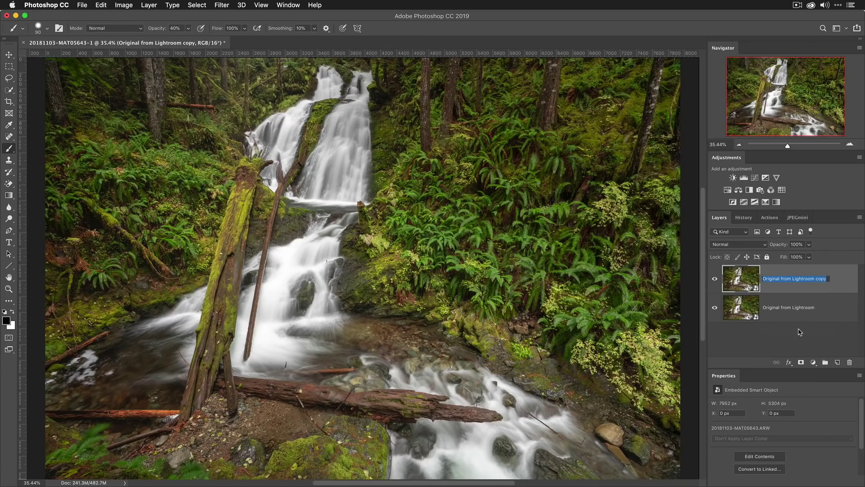
type("Orton Layer")
Commit the Orton Layer name and apply a 42-pixel Gaussian Blur smart filter to it.
key("Return")
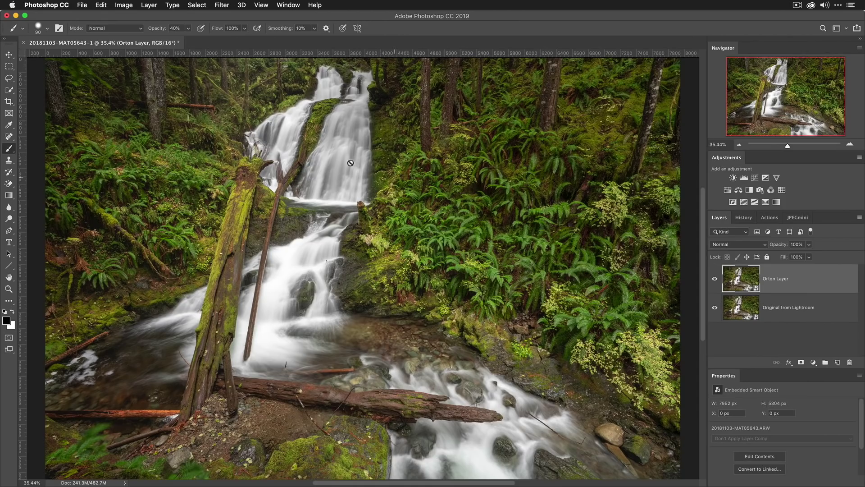
left_click(221, 4)
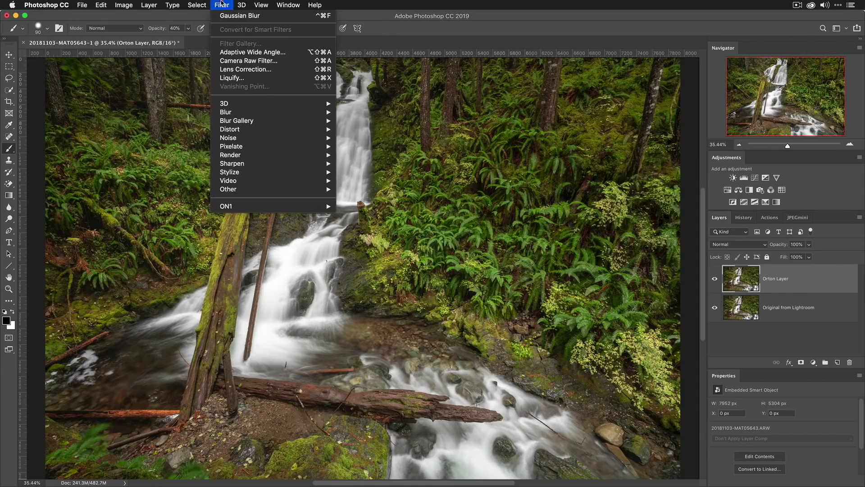
mouse_move(263, 116)
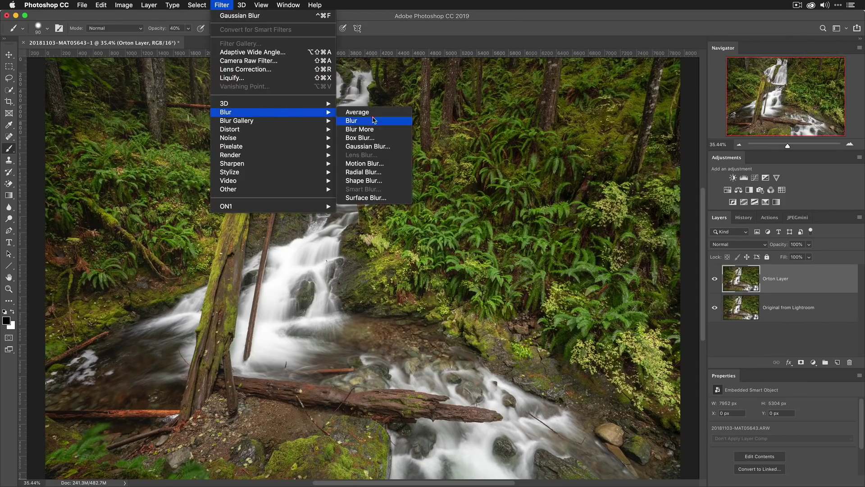
left_click(389, 146)
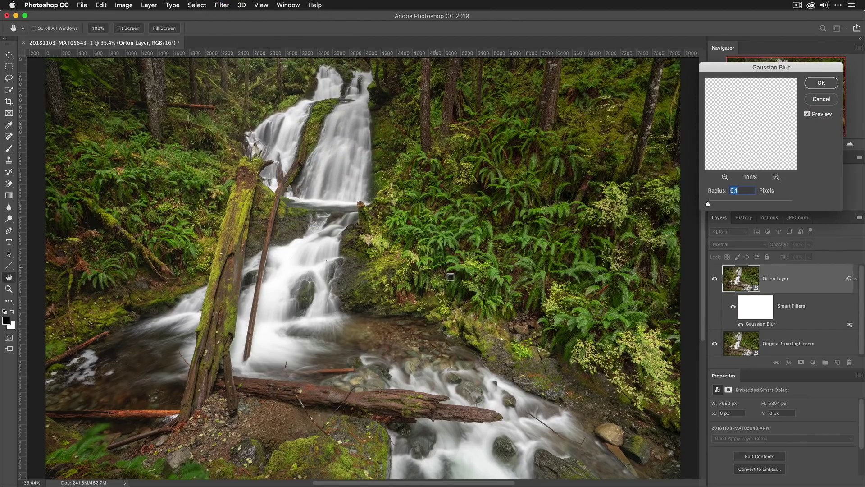
left_click(807, 114)
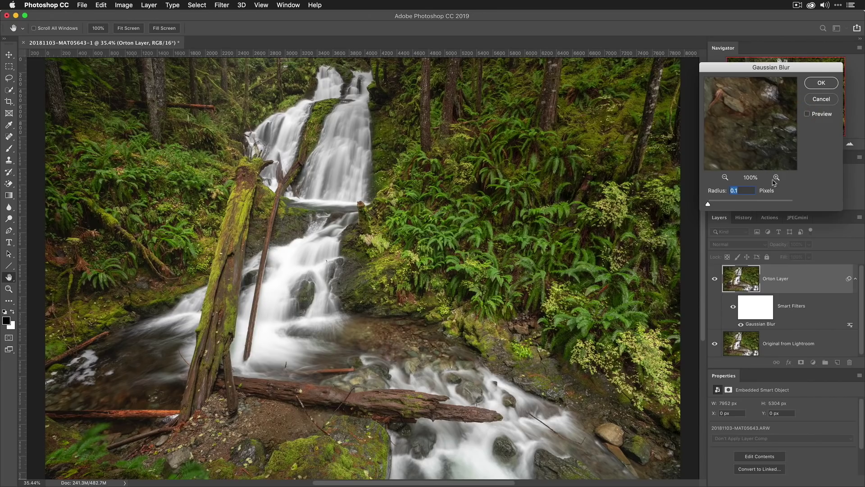
left_click(807, 114)
type("42")
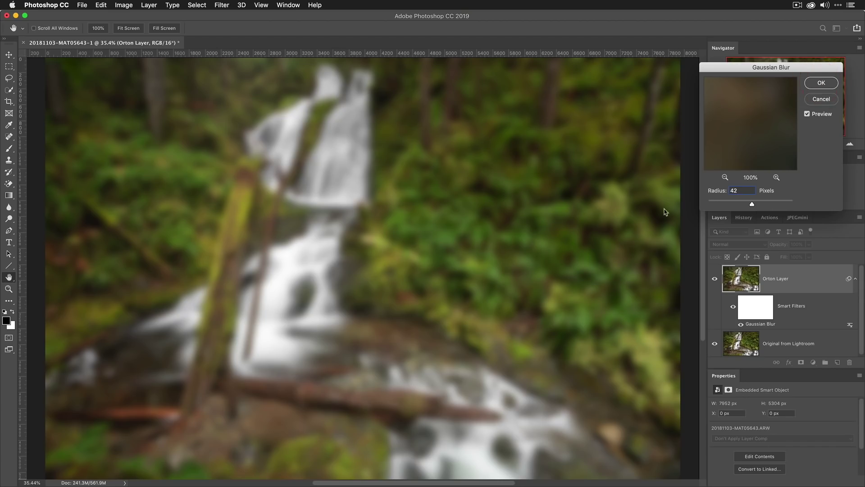
key("Return")
key("b")
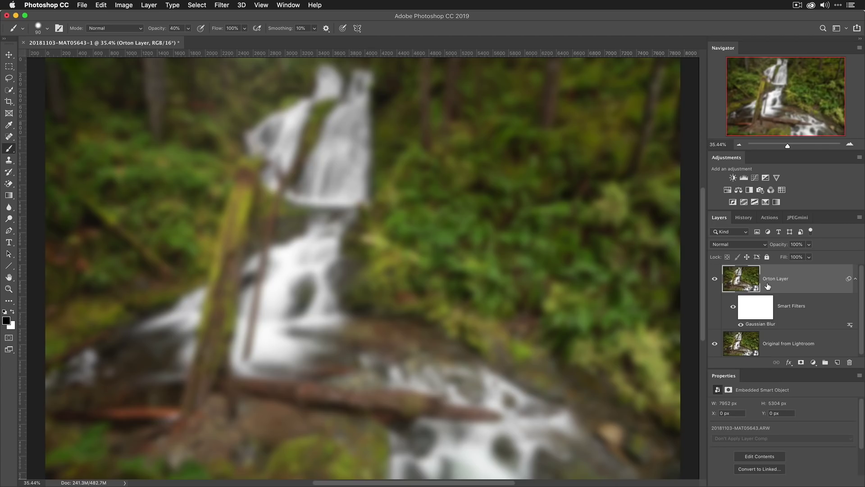
Reopen the Gaussian Blur smart filter settings for review and cancel without changes.
double_click(761, 324)
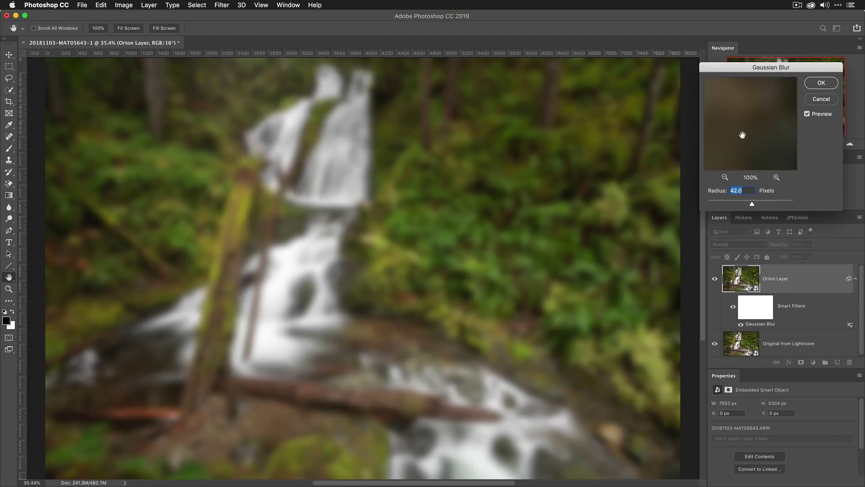
left_click(821, 99)
key("b")
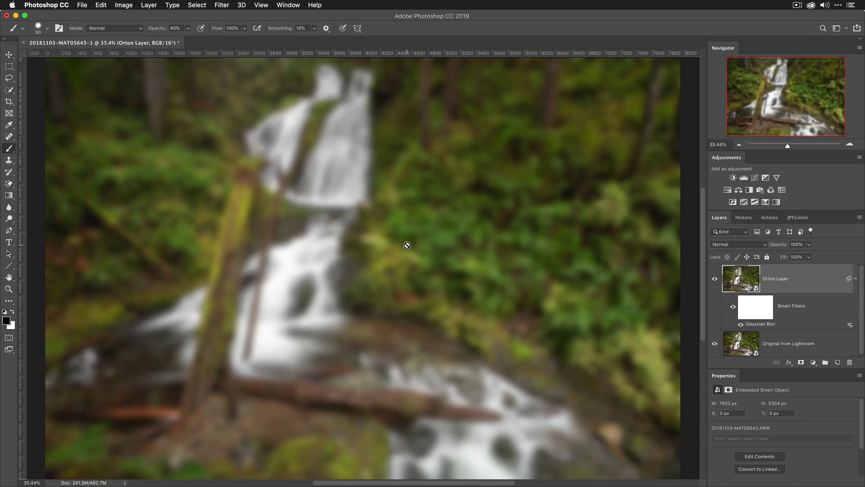
left_click(745, 248)
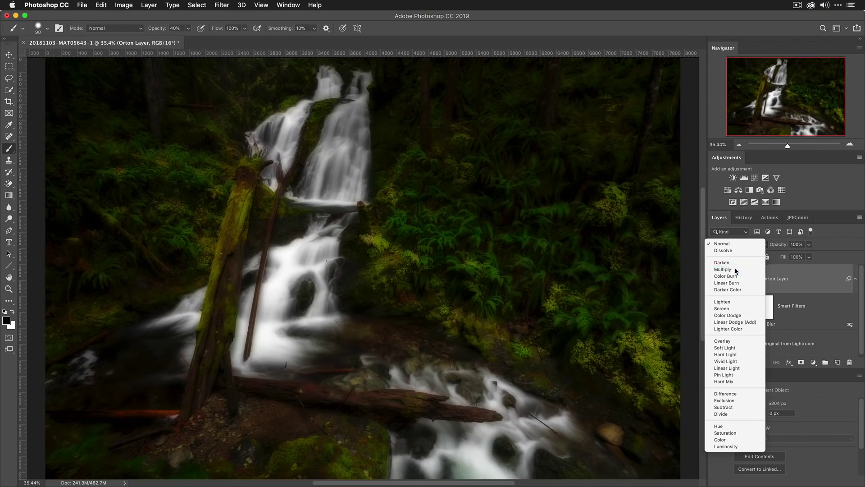
Try Multiply and Overlay on the Orton Layer, settle on Soft Light, then hide it to compare.
left_click(734, 270)
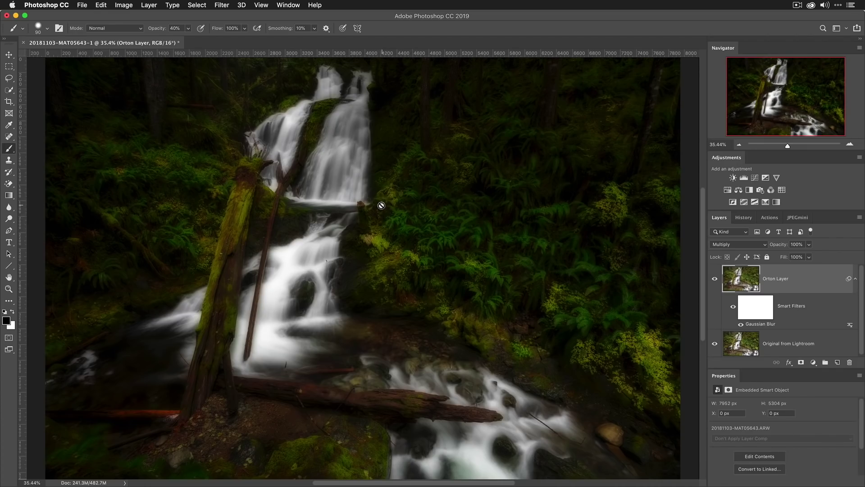
left_click(750, 246)
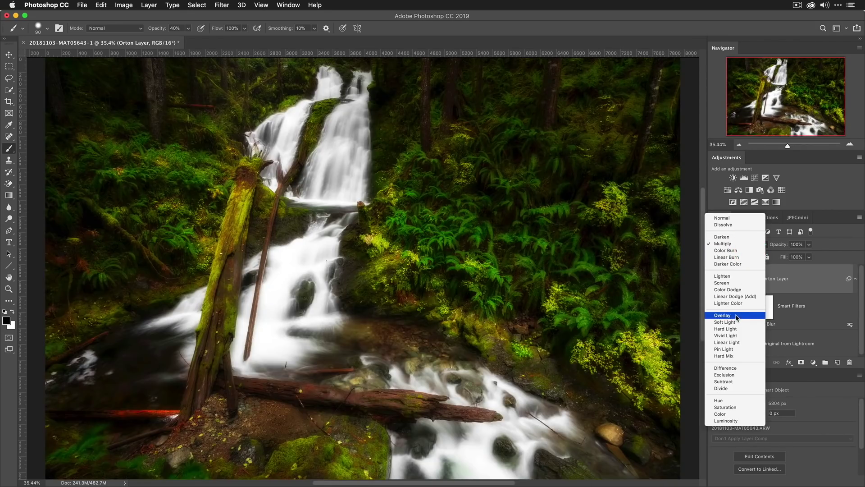
left_click(736, 316)
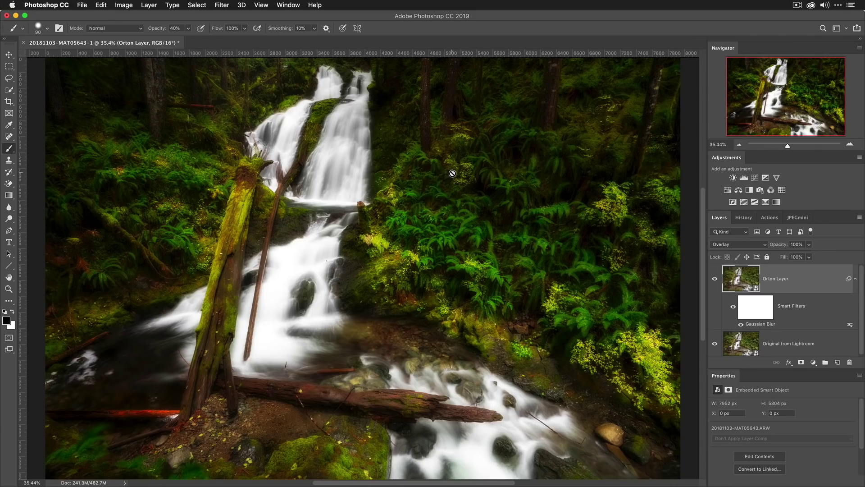
left_click(728, 245)
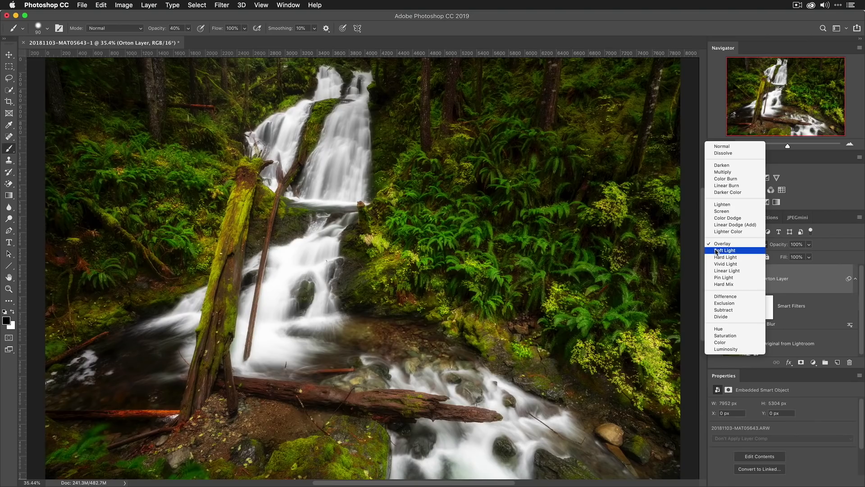
left_click(716, 250)
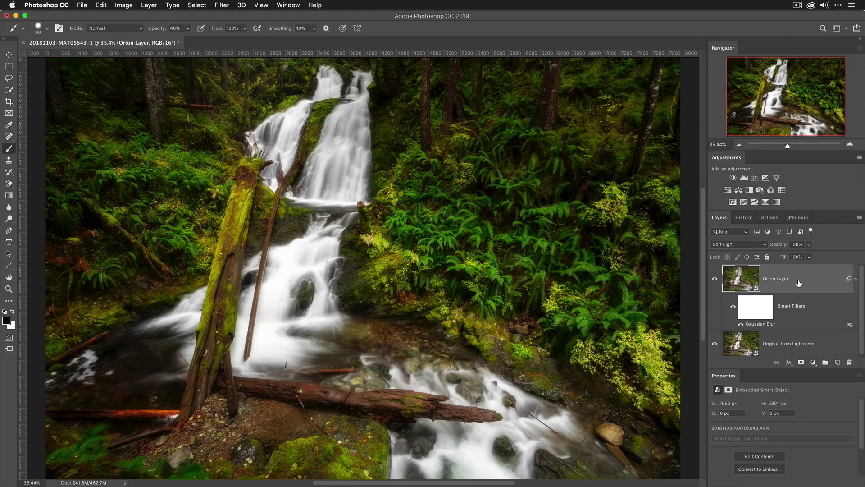
left_click(713, 280)
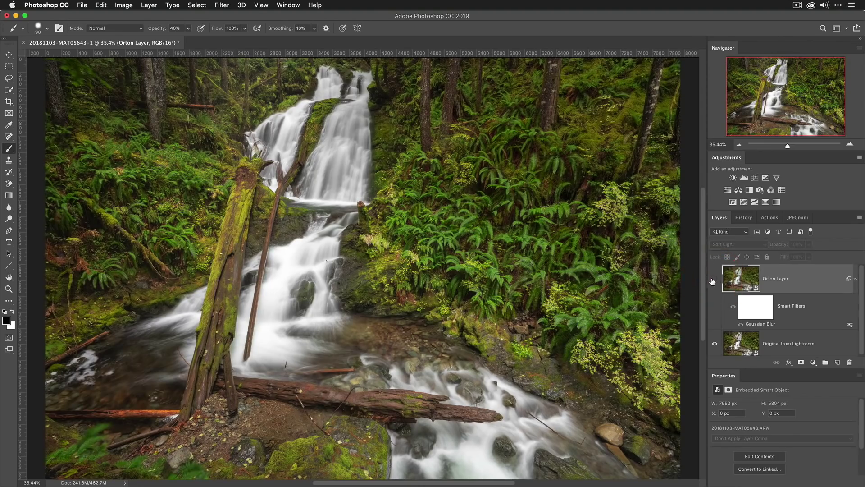
left_click(713, 281)
left_click(712, 281)
left_click(712, 281)
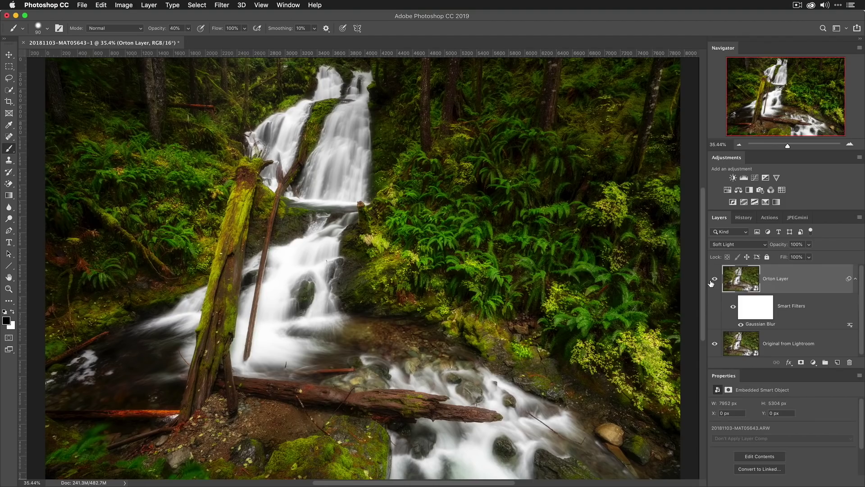
left_click(808, 245)
left_click_drag(808, 256, 760, 259)
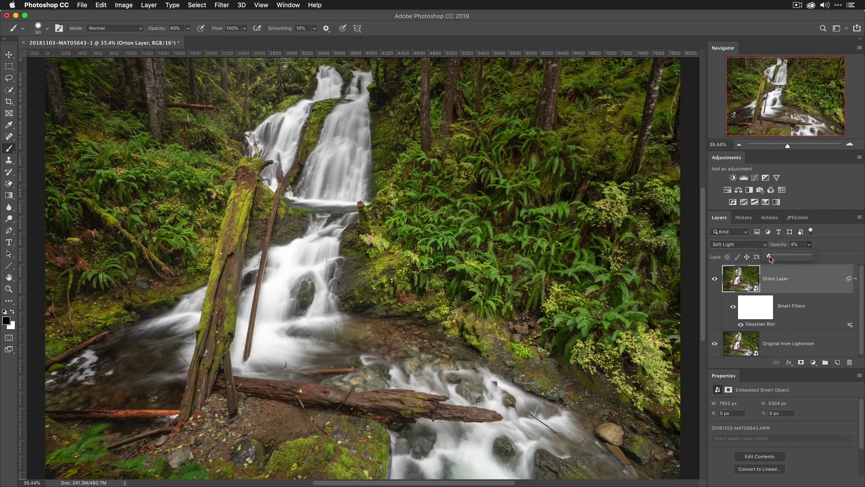
left_click_drag(772, 259, 774, 259)
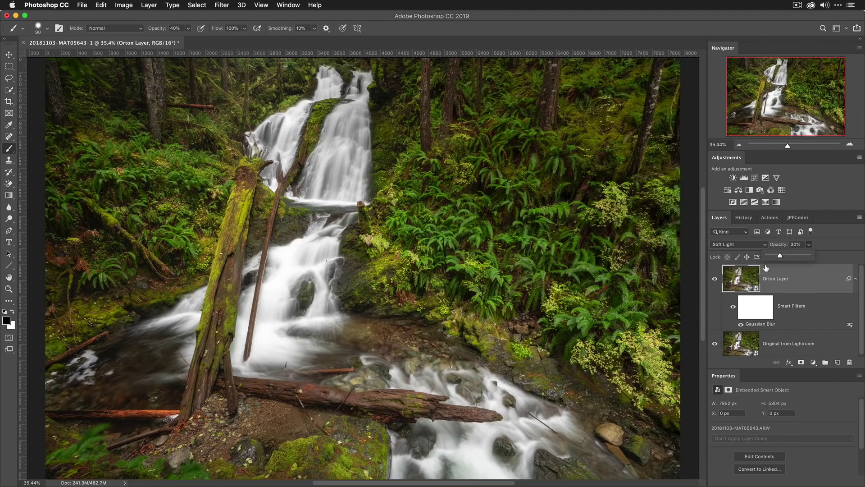
left_click_drag(780, 257, 809, 256)
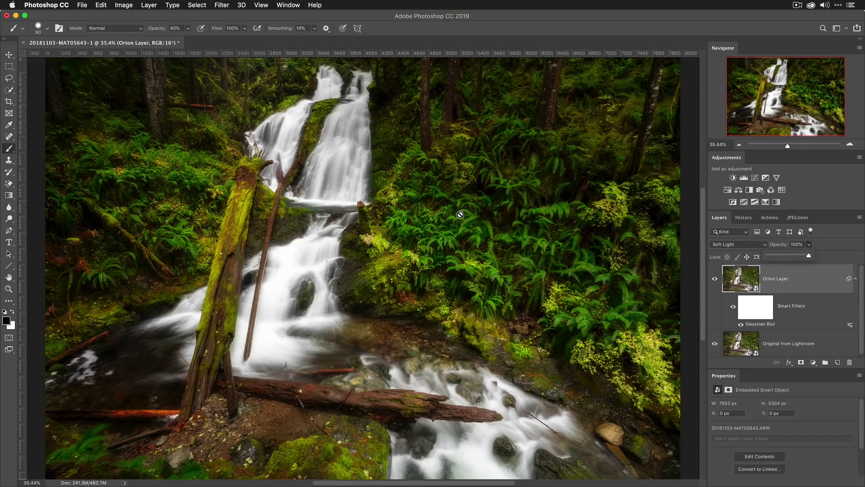
key("super+equal")
key("super+equal")
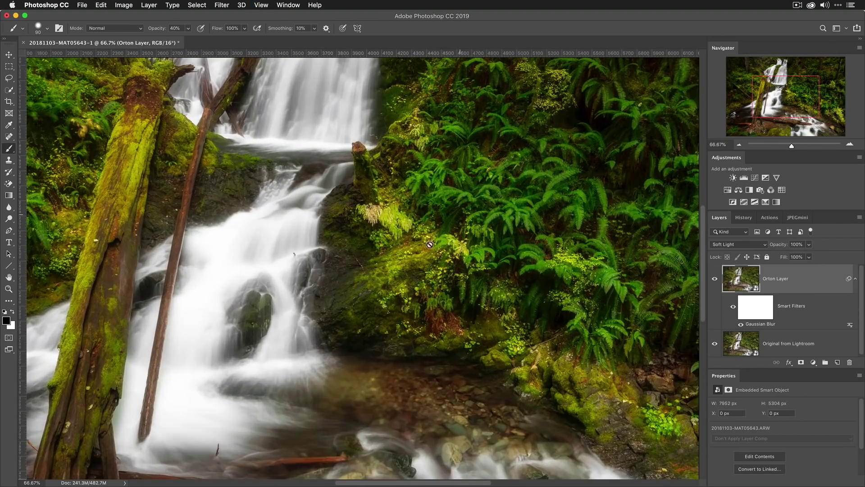
left_click_drag(197, 226, 429, 251)
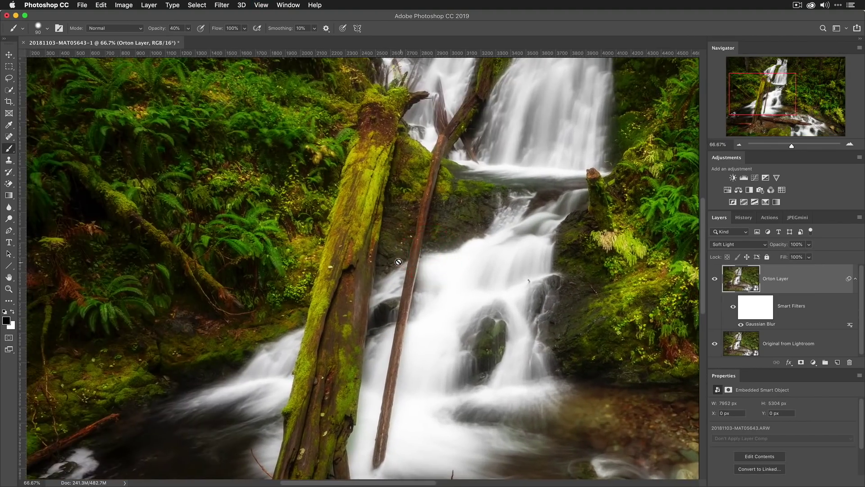
key("super+equal")
key("super+equal")
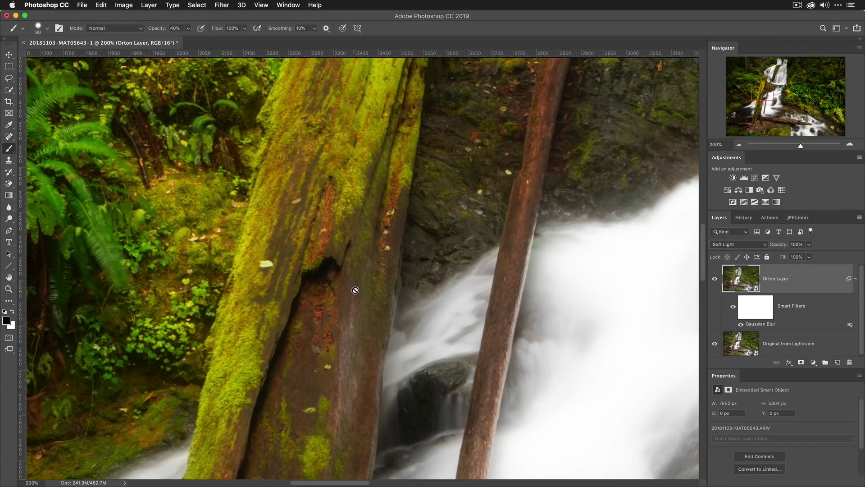
scroll(353, 283, "down", 10)
scroll(353, 284, "left", 4)
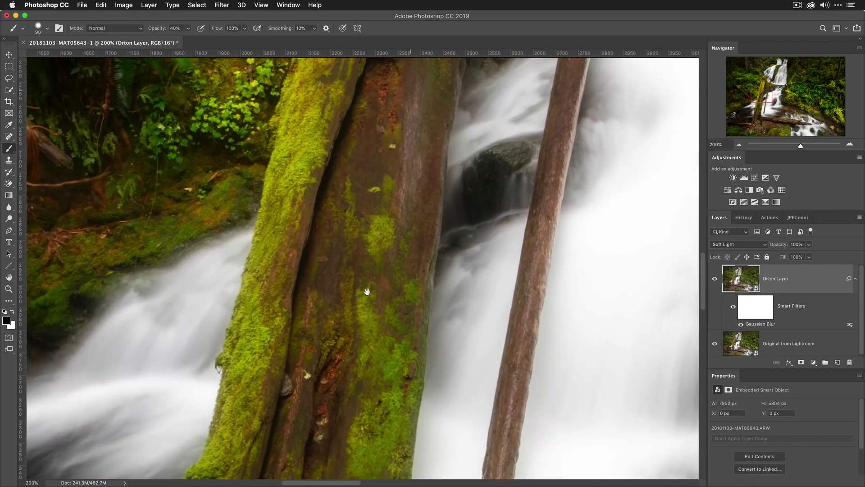
scroll(385, 307, "down", 10)
scroll(385, 307, "left", 3)
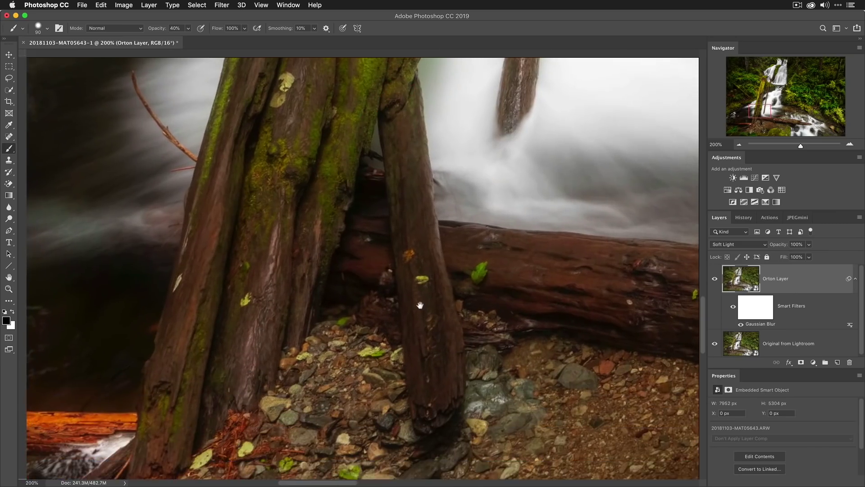
scroll(356, 235, "down", 3)
scroll(355, 235, "right", 5)
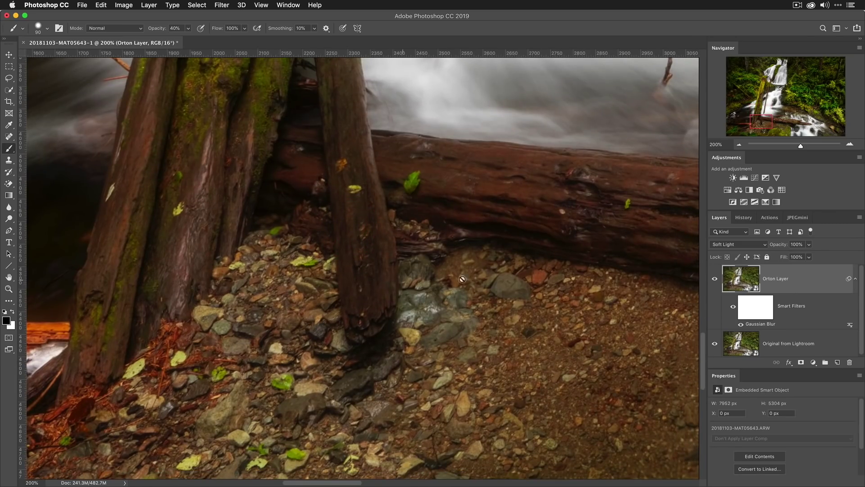
left_click(713, 279)
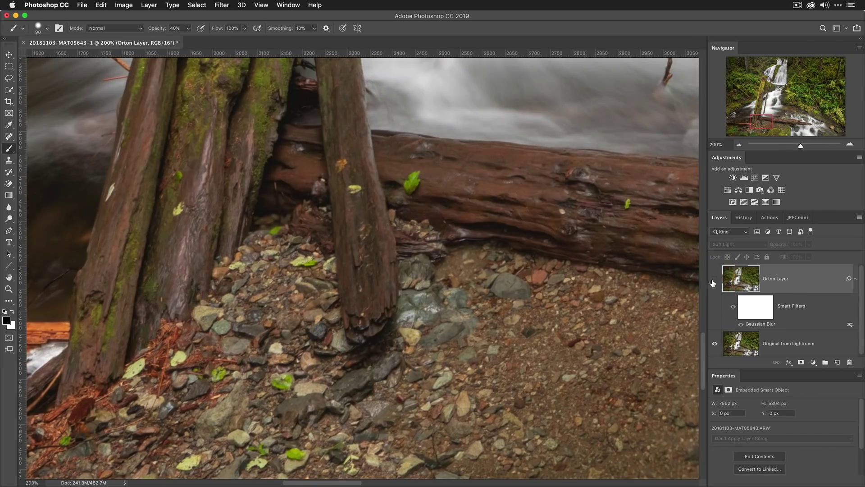
key("super+0")
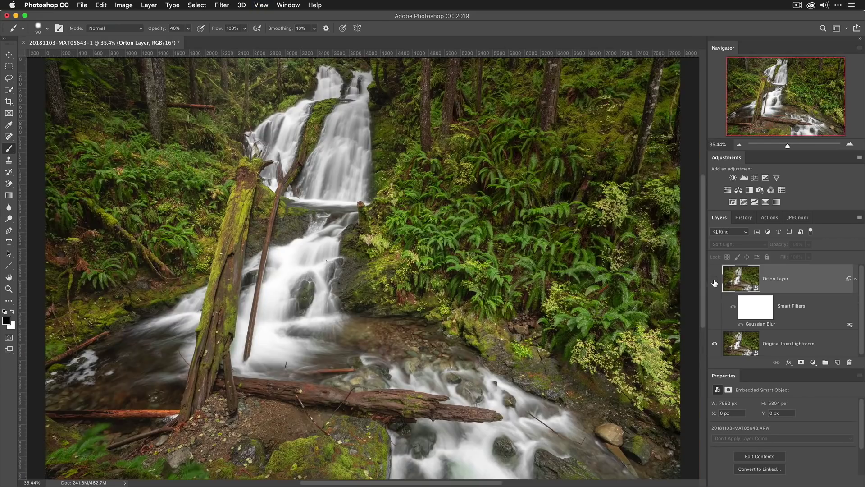
left_click(715, 280)
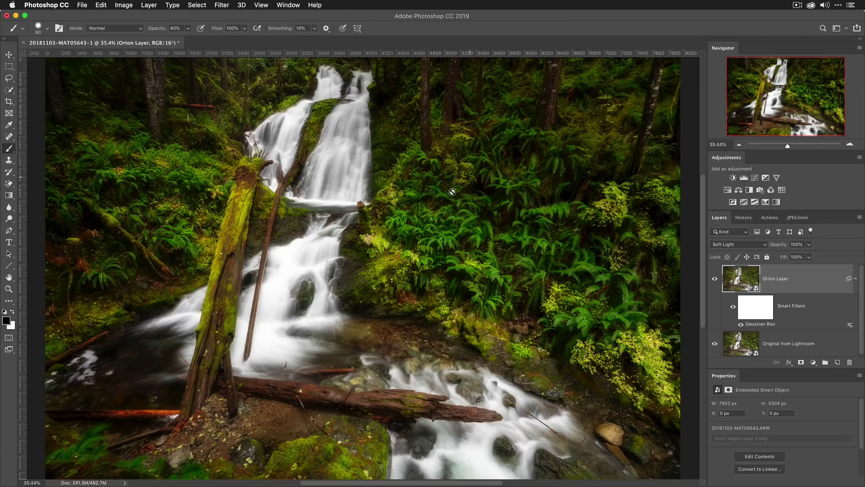
Lower the Orton Layer's opacity to about 32% to soften the glow.
left_click(809, 245)
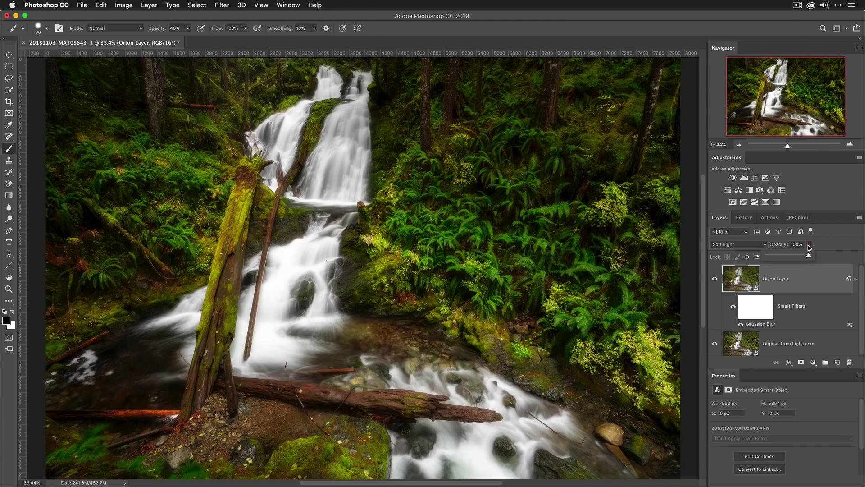
left_click_drag(808, 255, 781, 255)
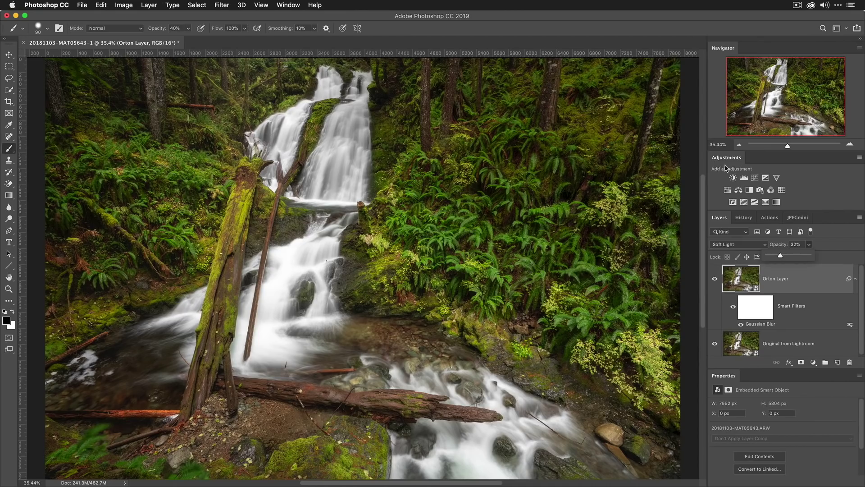
left_click(287, 5)
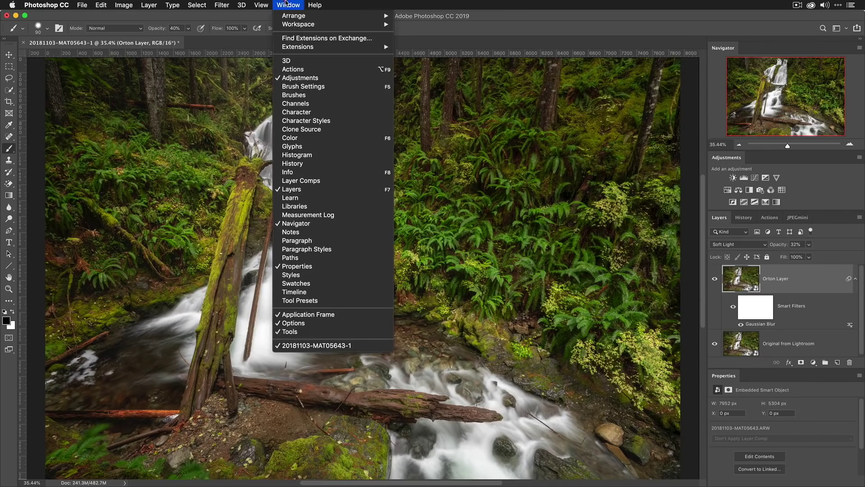
left_click(547, 129)
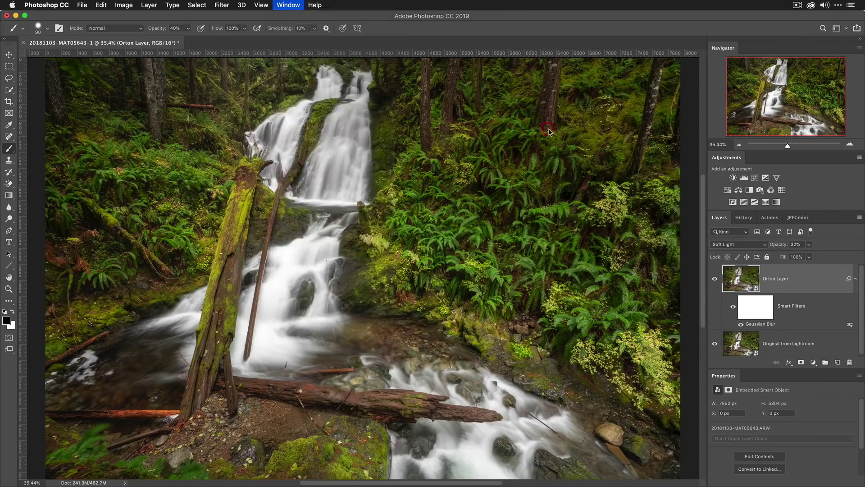
Add a Levels 1 adjustment layer on top, left at default 0/1.00/255.
left_click(744, 178)
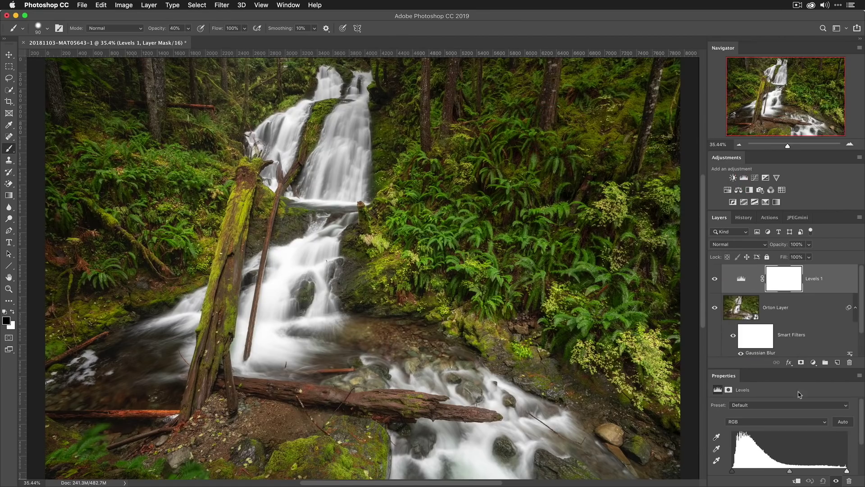
scroll(793, 421, "down", 3)
scroll(793, 419, "up", 1)
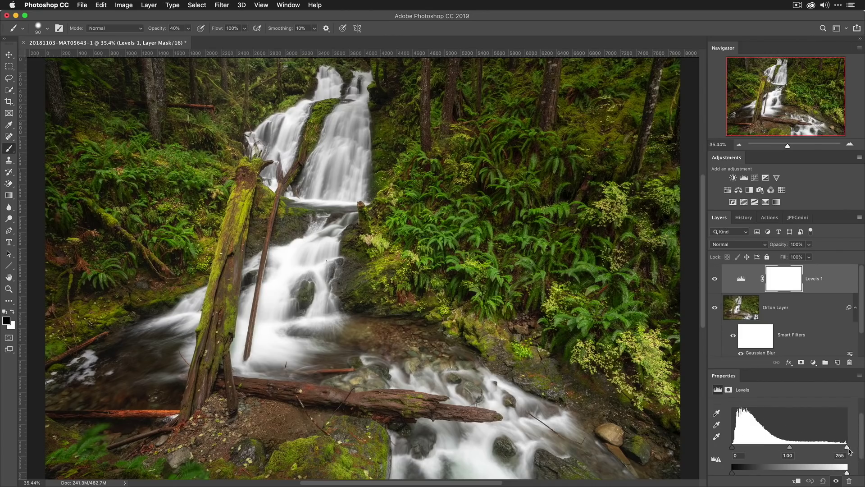
Set Levels 1 input levels to black 4, midtone 0.86 and white 233, toggling it to compare.
left_click_drag(848, 447, 840, 448)
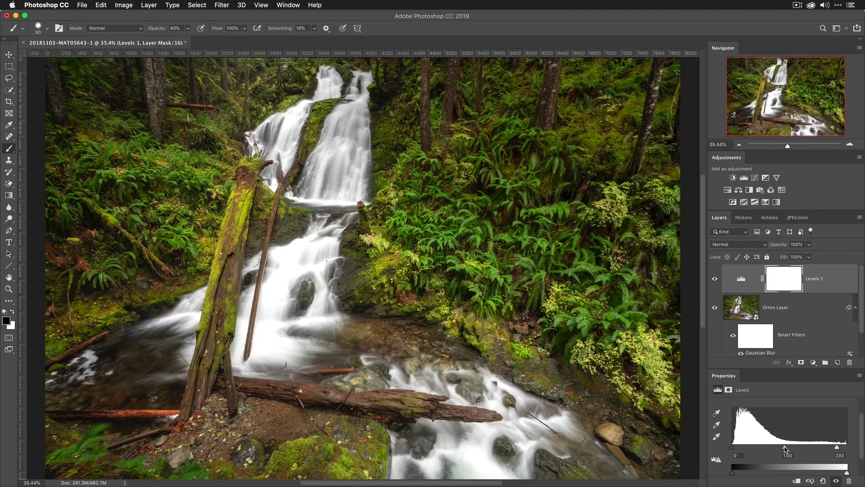
left_click_drag(785, 447, 790, 449)
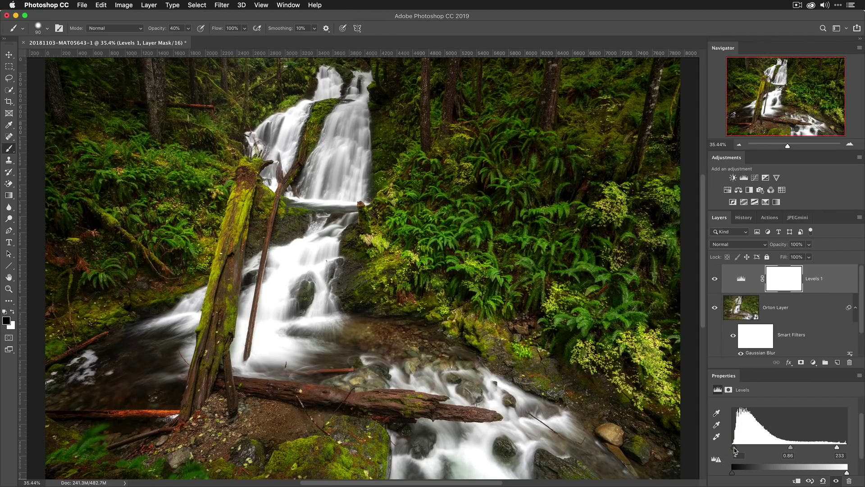
left_click(713, 278)
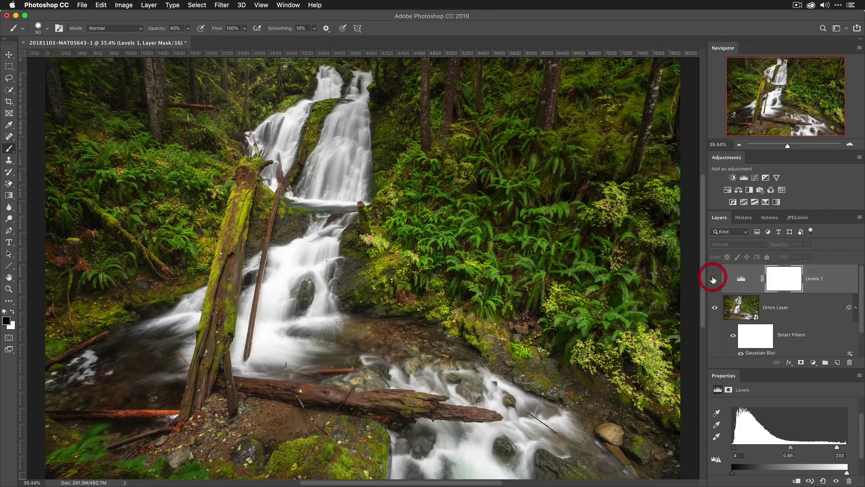
left_click(714, 279)
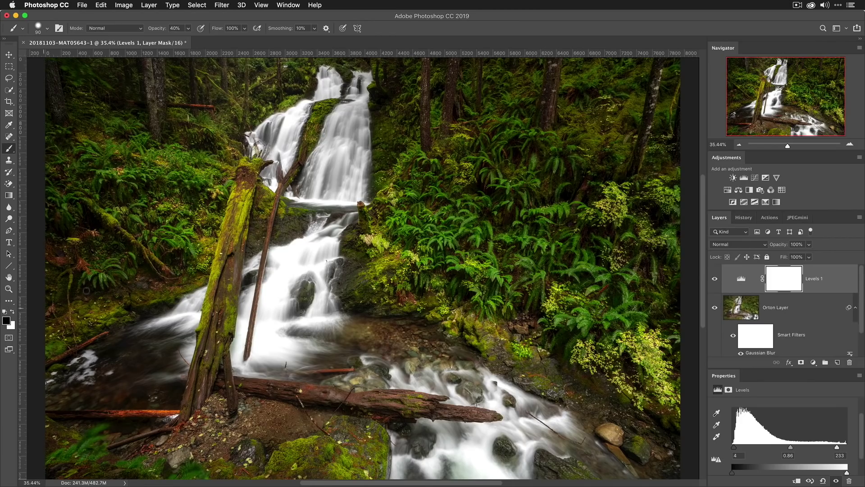
left_click(188, 28)
With a 26% opacity, 700 brush, paint the Levels 1 mask over the waterfall and lower rapids.
mouse_move(188, 39)
left_mouse_down()
mouse_move(217, 44)
mouse_move(183, 43)
left_mouse_up()
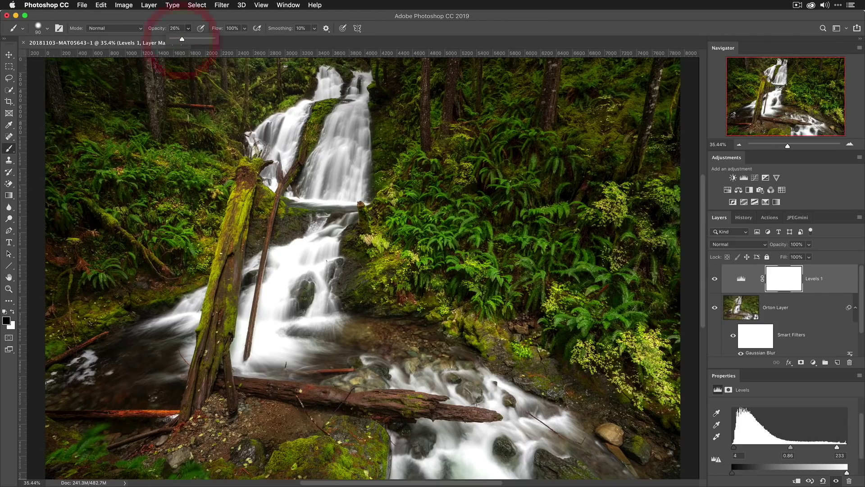
key("bracketright")
key("bracketright")
key("bracketright")
key("bracketright")
key("bracketright")
key("bracketright")
key("bracketright")
key("bracketright")
key("bracketright")
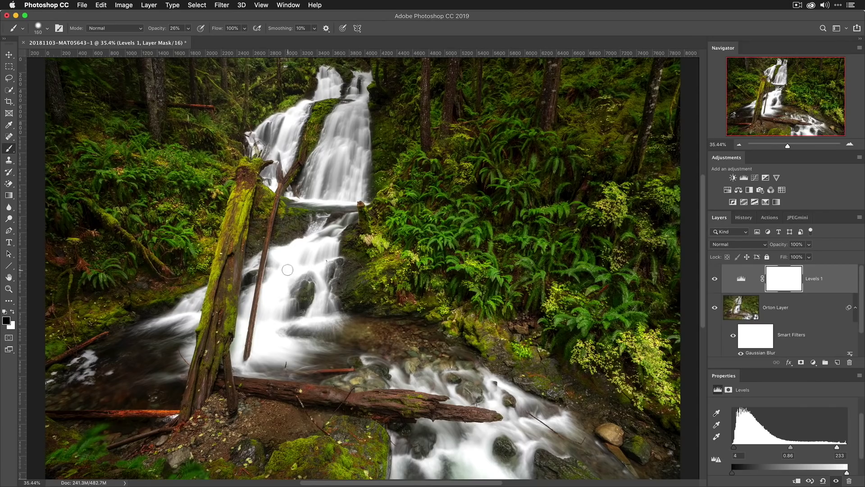
key("bracketright")
key("bracketright")
mouse_move(285, 283)
left_mouse_down()
mouse_move(293, 263)
mouse_move(284, 293)
mouse_move(298, 266)
mouse_move(285, 327)
left_mouse_up()
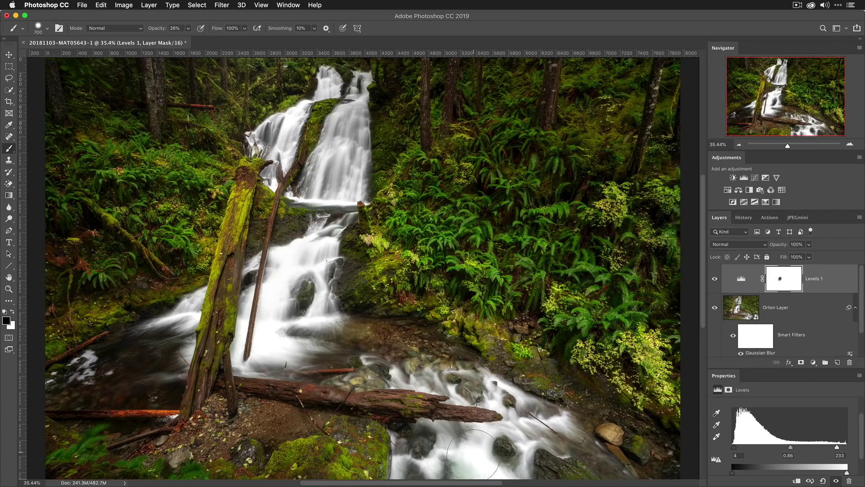
left_click_drag(485, 460, 471, 457)
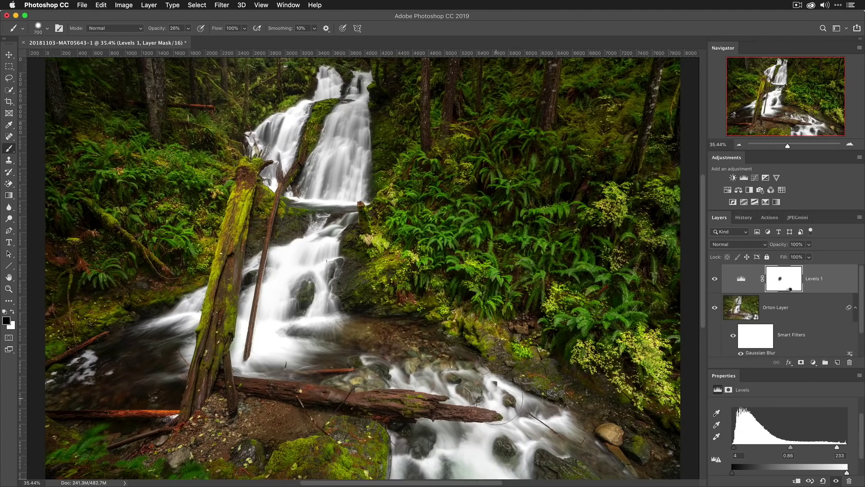
Mask the contrast off the upper-left and right cascades with a 300 brush, then compare.
key("bracketleft")
key("bracketleft")
key("bracketleft")
key("bracketleft")
mouse_move(291, 121)
left_mouse_down()
mouse_move(290, 131)
mouse_move(349, 170)
mouse_move(342, 174)
mouse_move(328, 158)
mouse_move(321, 167)
mouse_move(289, 136)
left_mouse_up()
left_click(335, 135)
key("bracketright")
key("bracketright")
key("bracketright")
key("bracketright")
key("bracketright")
key("bracketright")
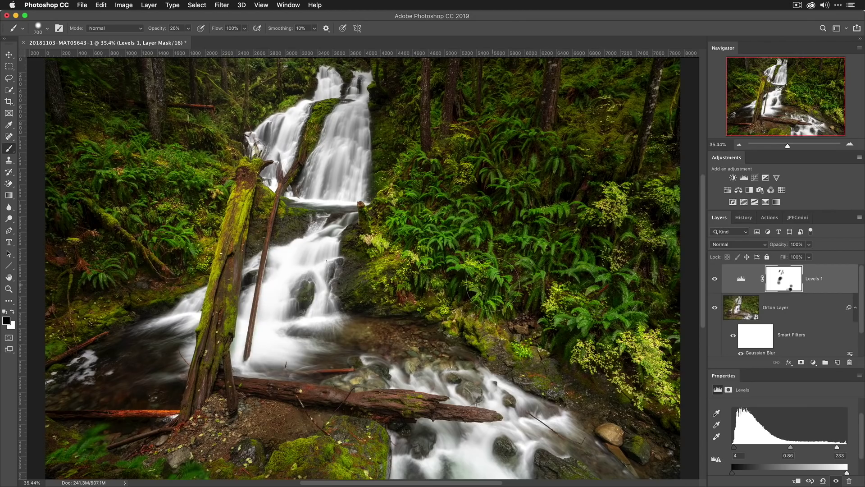
left_click(714, 280)
left_click(714, 279)
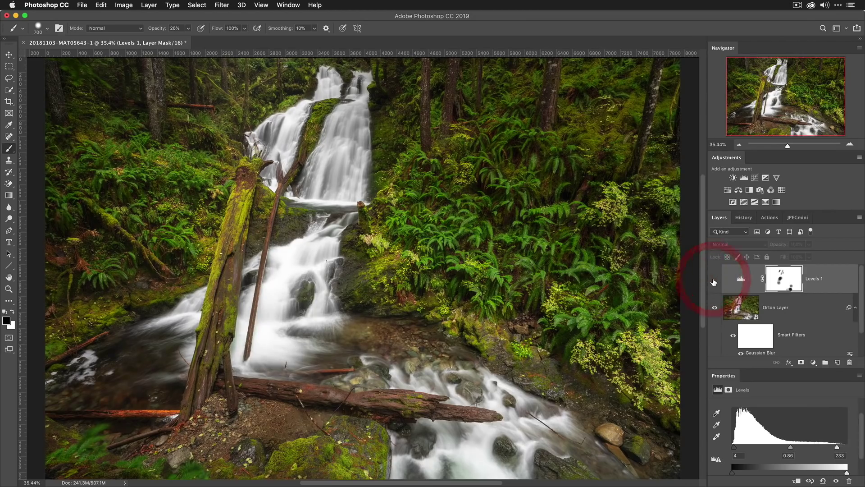
left_click(714, 280)
left_click(714, 279)
left_click(713, 279)
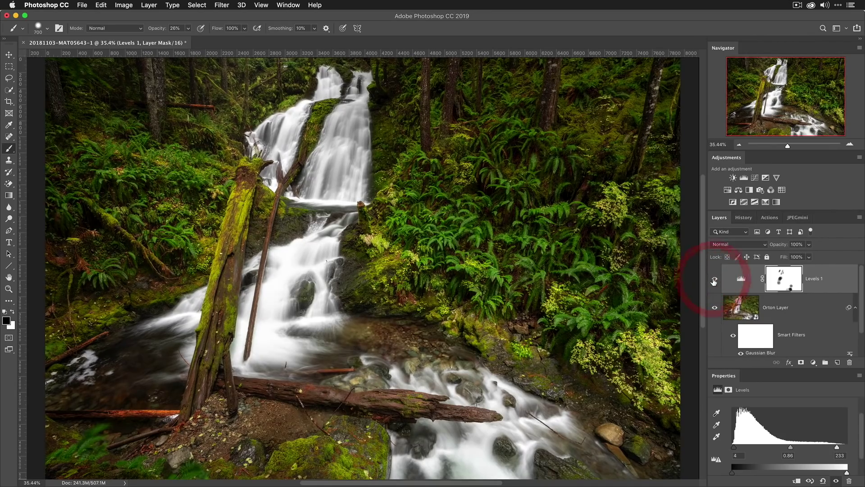
left_click(714, 279)
left_click(714, 280)
left_click(714, 279)
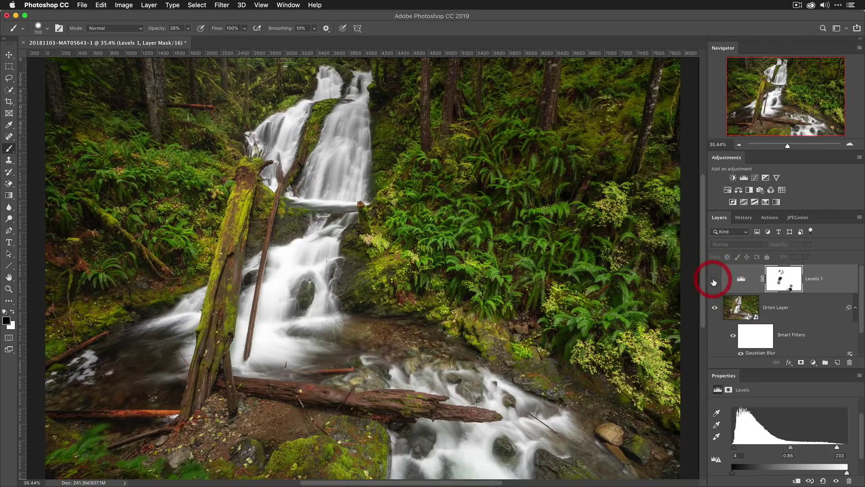
left_click(714, 279)
left_click(713, 279)
left_click(714, 280)
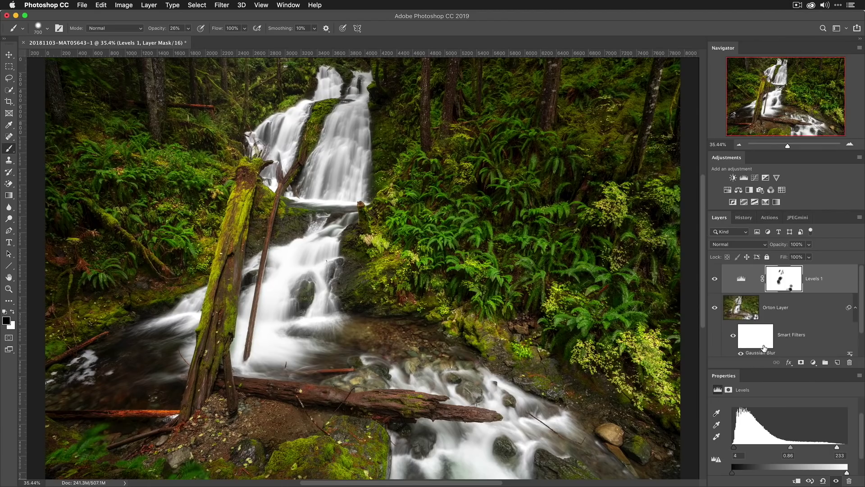
Select the Orton Layer's filter mask and raise the brush opacity to about 43% for painting.
left_click(749, 341)
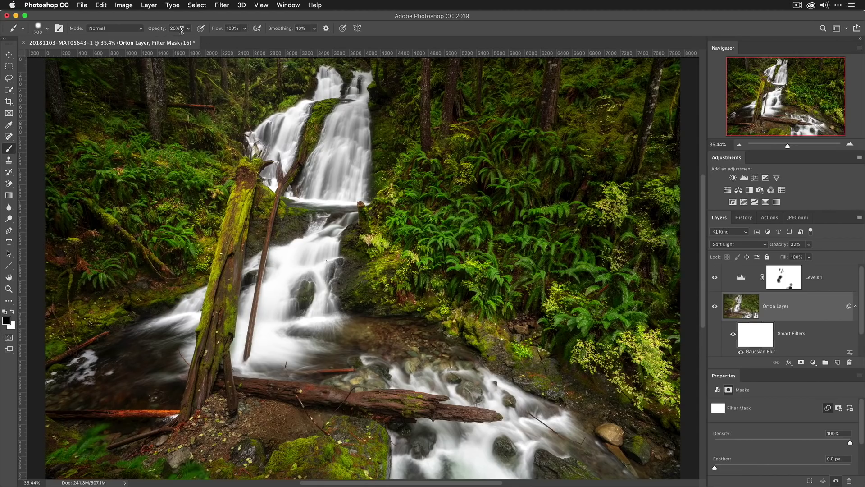
left_click_drag(188, 31, 196, 39)
scroll(766, 317, "down", 2)
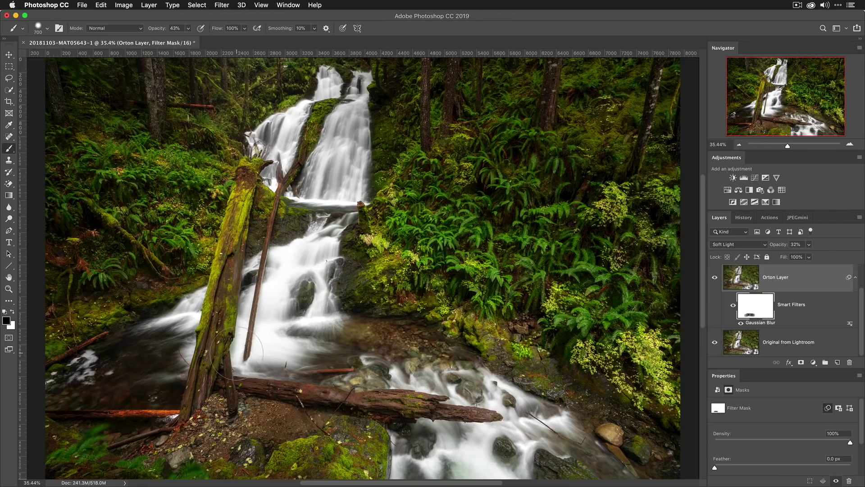
Zoom in on the lower logs and mask the Orton glow off the mossy trunk and a rock.
scroll(238, 356, "up", 2)
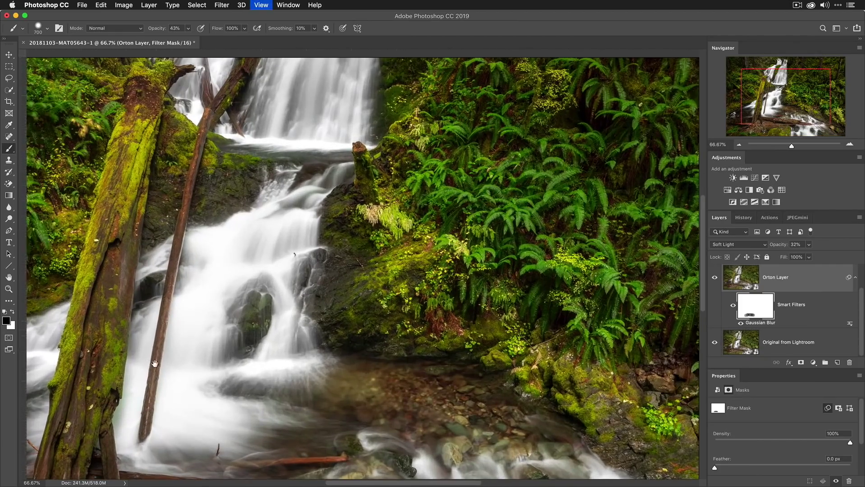
left_click_drag(173, 369, 330, 347)
key("ctrl+r")
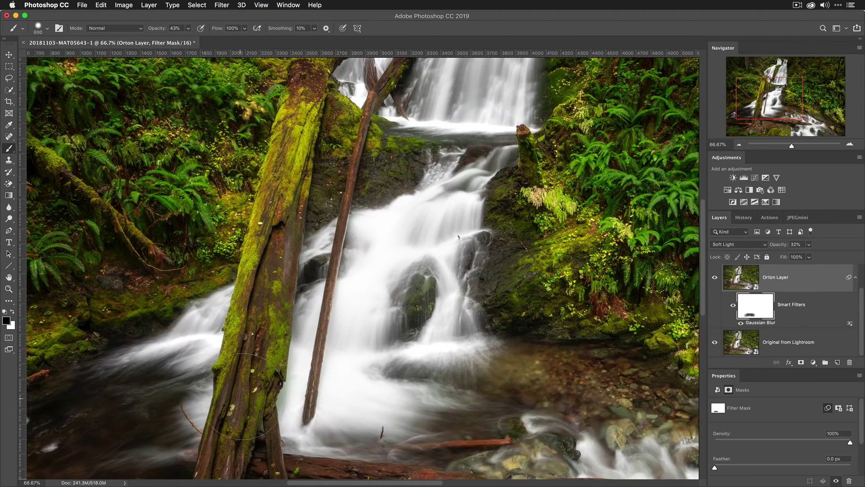
key("bracketleft")
key("bracketleft")
key("bracketleft")
left_click_drag(242, 395, 235, 419)
key("bracketright")
key("bracketright")
key("bracketleft")
key("bracketleft")
left_click_drag(269, 247, 315, 176)
key("bracketright")
key("bracketleft")
key("bracketleft")
left_click(412, 293)
At 100% view, mask the glow across the streambed pebbles, resizing the brush for the log and dirt bank.
mouse_move(626, 394)
left_mouse_down()
mouse_move(425, 309)
mouse_move(392, 316)
mouse_move(528, 369)
mouse_move(446, 309)
left_mouse_up()
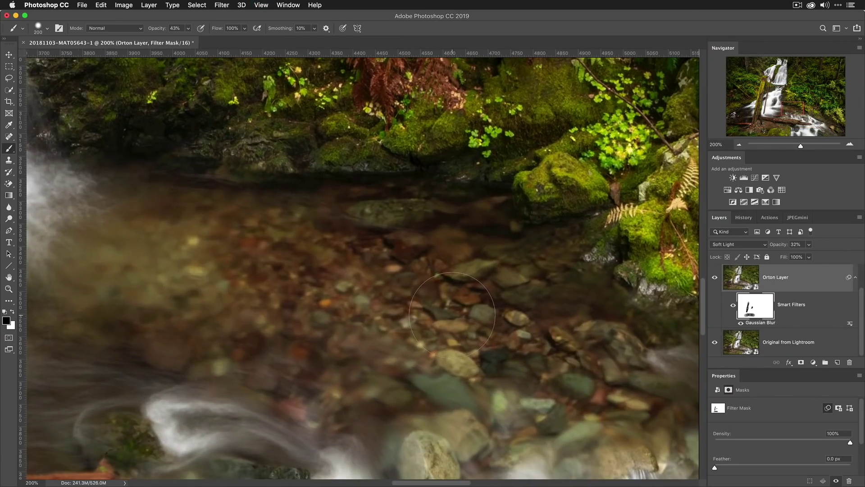
key("super+minus")
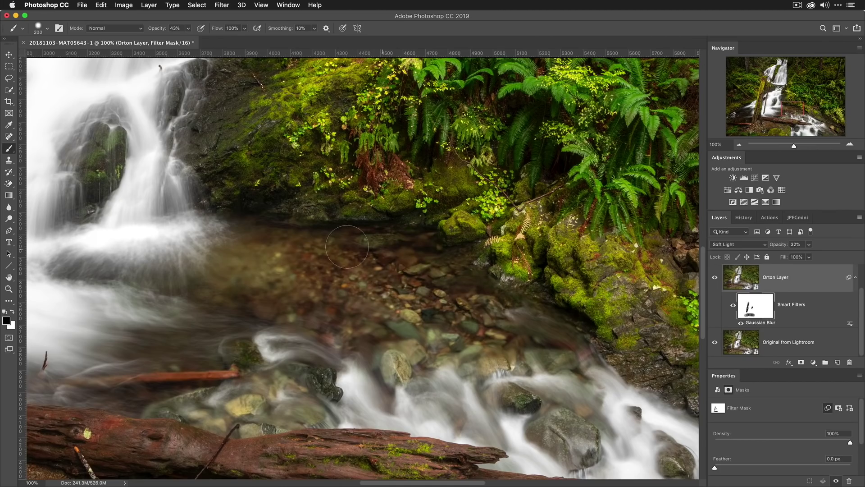
mouse_move(347, 246)
left_mouse_down()
mouse_move(466, 280)
mouse_move(511, 332)
left_mouse_up()
left_click_drag(553, 411, 495, 309)
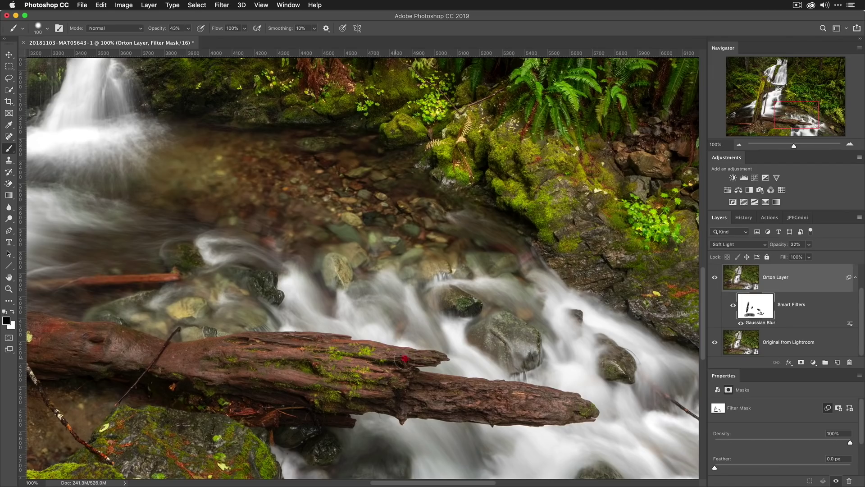
left_click_drag(420, 357, 398, 357)
left_click_drag(307, 354, 339, 361)
left_click_drag(280, 356, 306, 356)
mouse_move(237, 391)
left_mouse_down()
mouse_move(68, 378)
mouse_move(285, 380)
left_mouse_up()
key("bracketright")
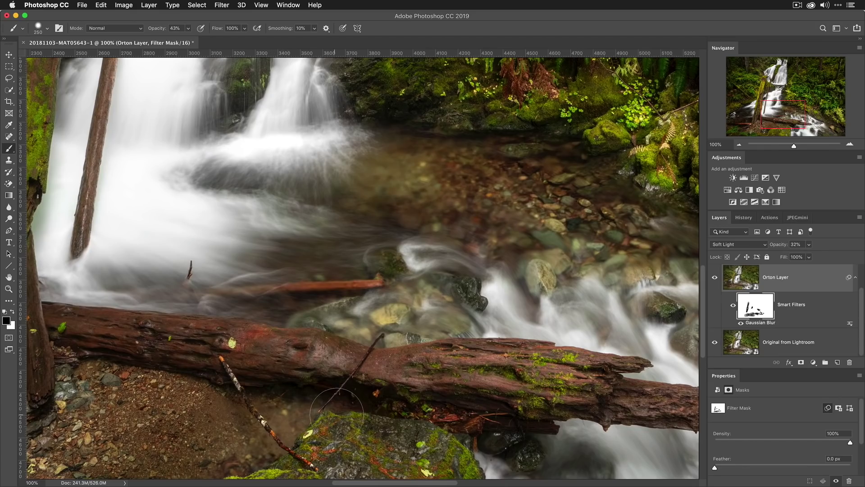
key("bracketright")
key("bracketright")
key("bracketright")
scroll(194, 428, "left", 10)
scroll(194, 428, "down", 2)
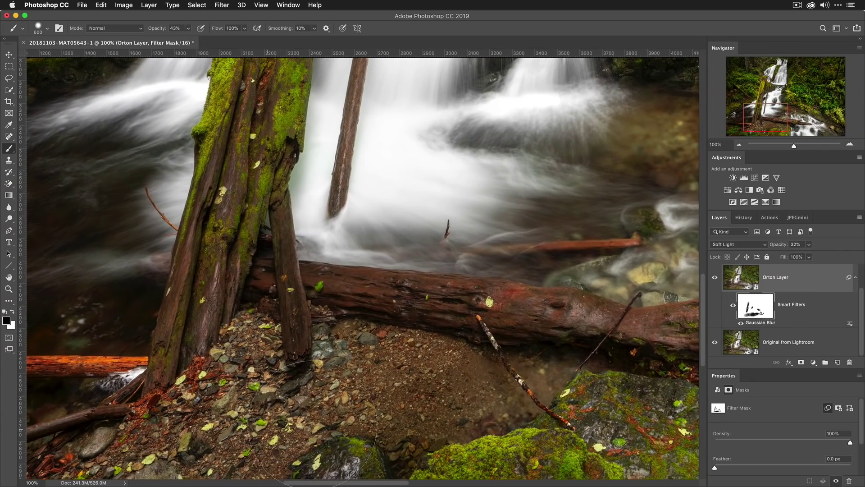
Mask the glow off the upper mossy log at 100%, then fit the whole photo on screen.
key("super+0")
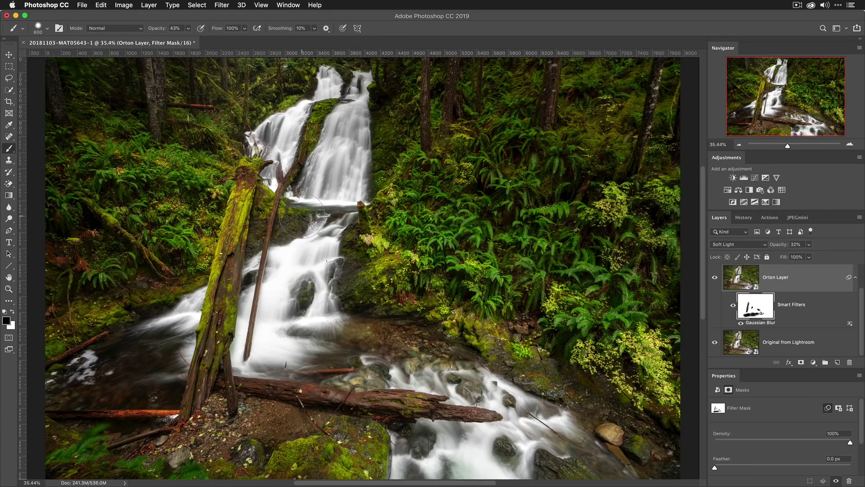
key("super+plus")
key("super+plus")
key("super+plus")
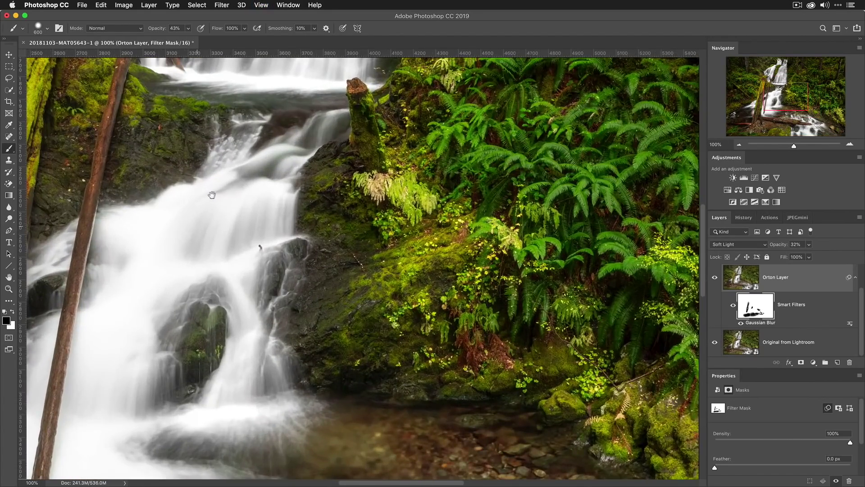
left_click_drag(211, 195, 270, 381)
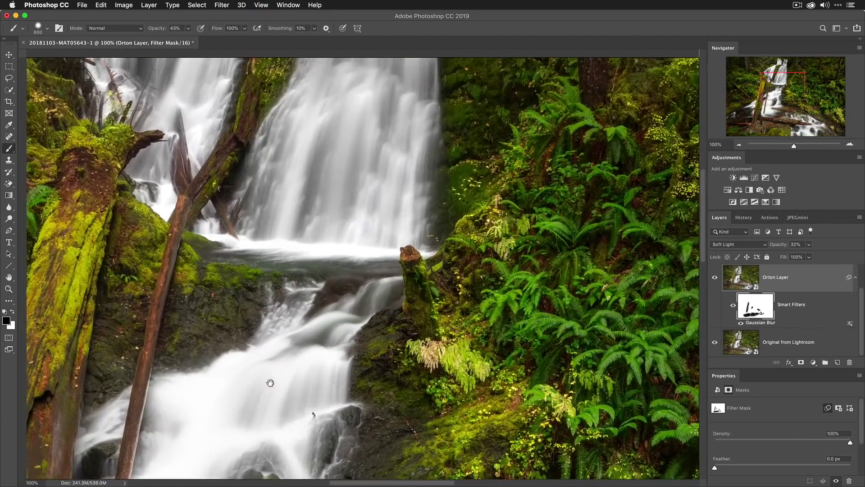
left_click_drag(344, 209, 338, 305)
key("bracketleft")
key("bracketleft")
key("bracketleft")
key("bracketleft")
key("bracketleft")
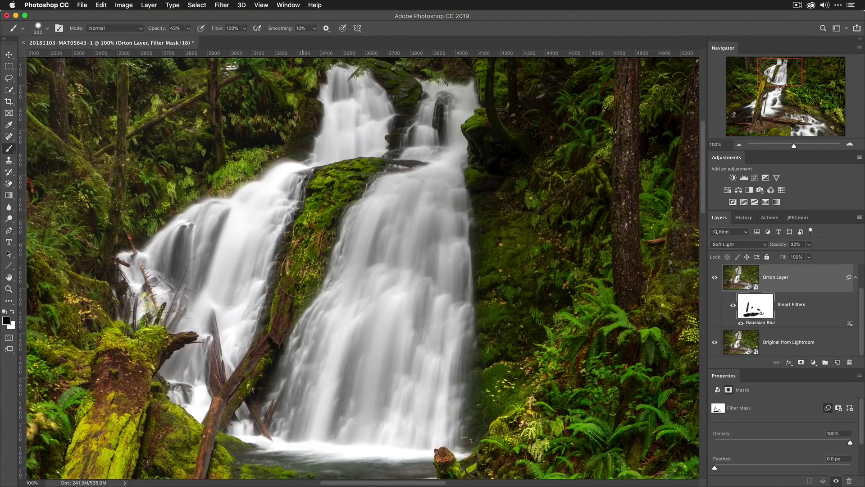
mouse_move(316, 217)
left_mouse_down()
mouse_move(333, 189)
mouse_move(354, 181)
mouse_move(340, 199)
left_mouse_up()
key("super+0")
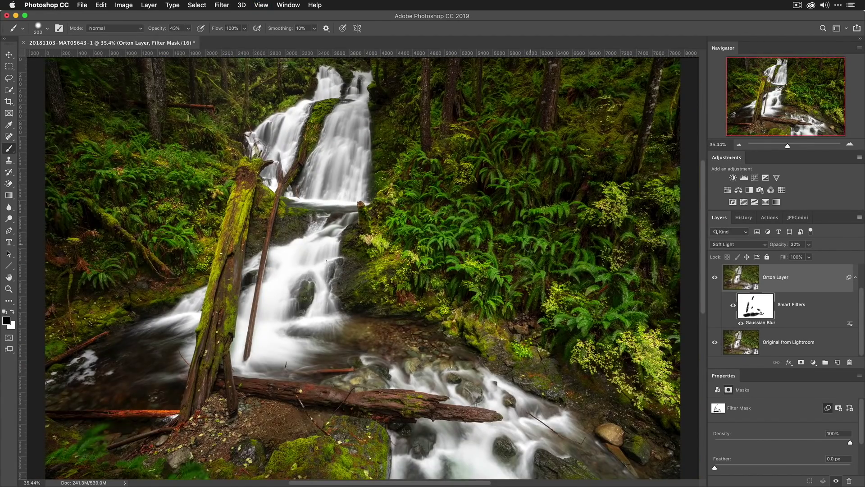
left_click(9, 53)
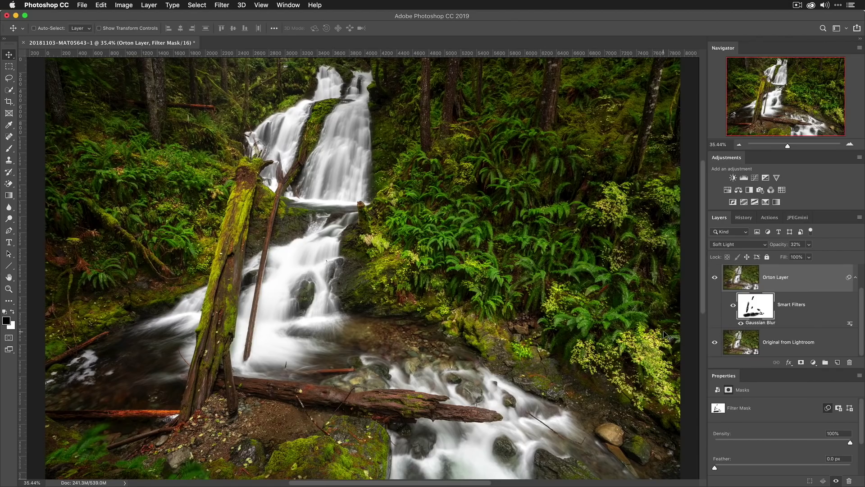
Put Levels 1 and Orton Layer into Group 1 and hide the group to show the original.
scroll(796, 307, "up", 2)
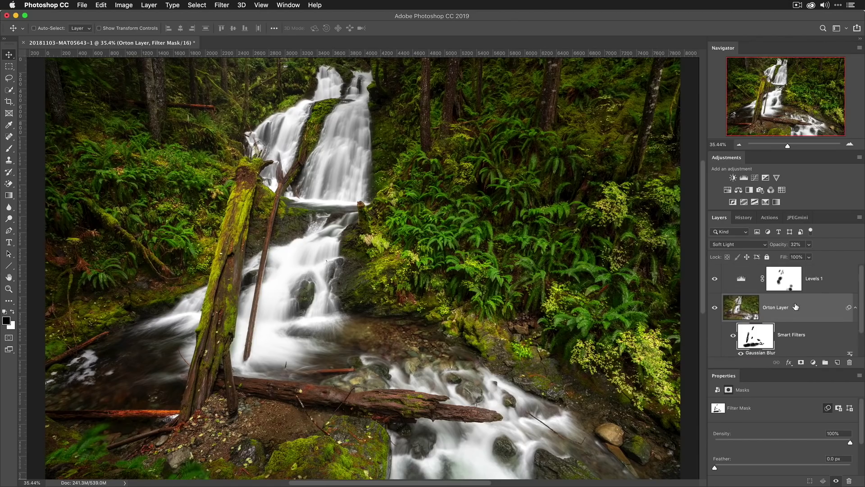
left_click(820, 283)
left_click(817, 327)
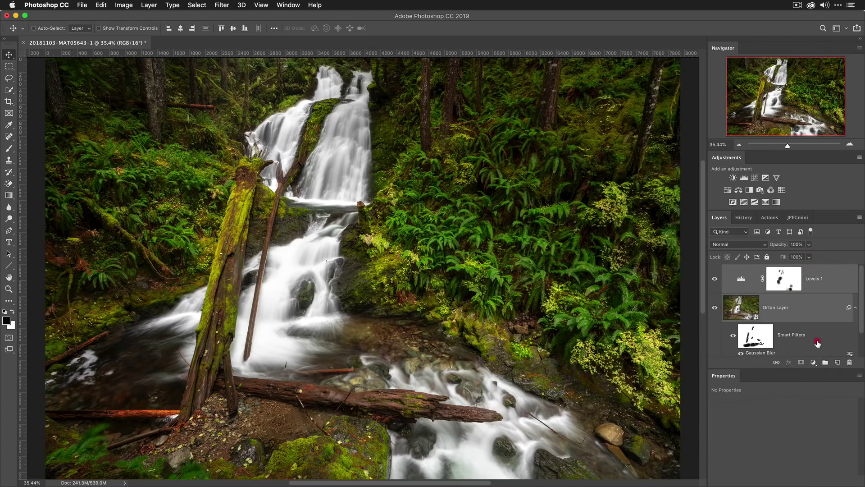
left_click(817, 342)
left_click(825, 363)
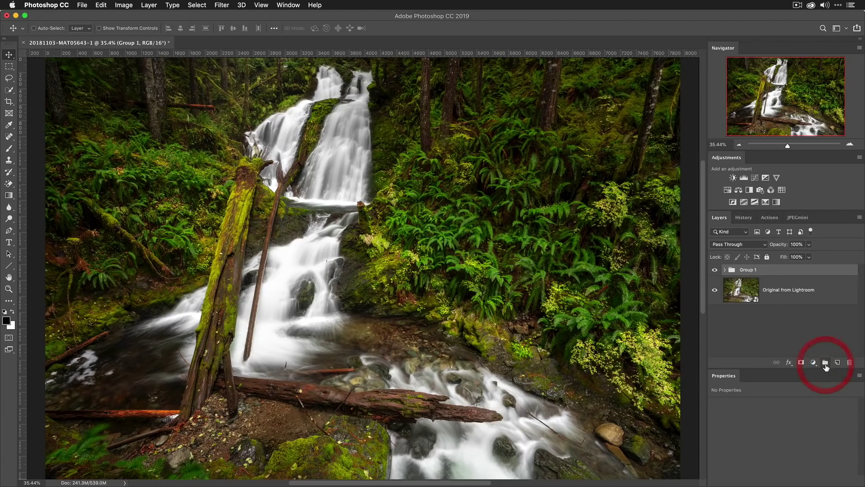
left_click(714, 270)
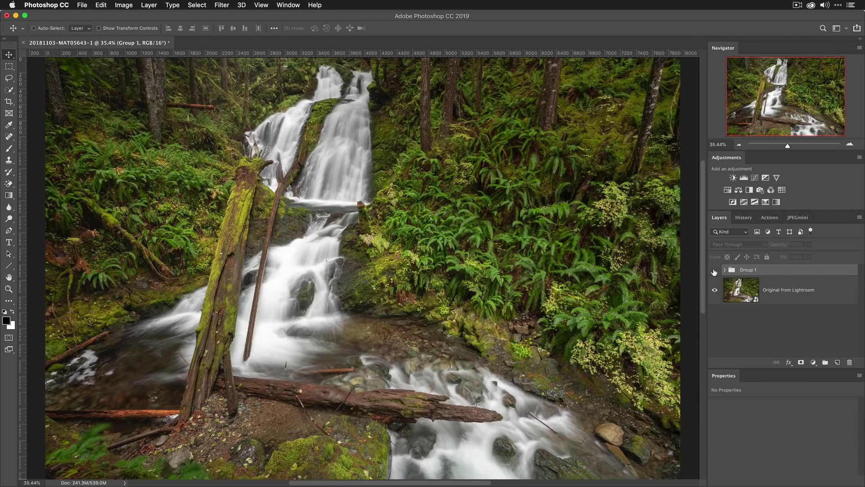
Toggle Group 1 on, off and on again to compare before and after, leaving it visible.
left_click(714, 270)
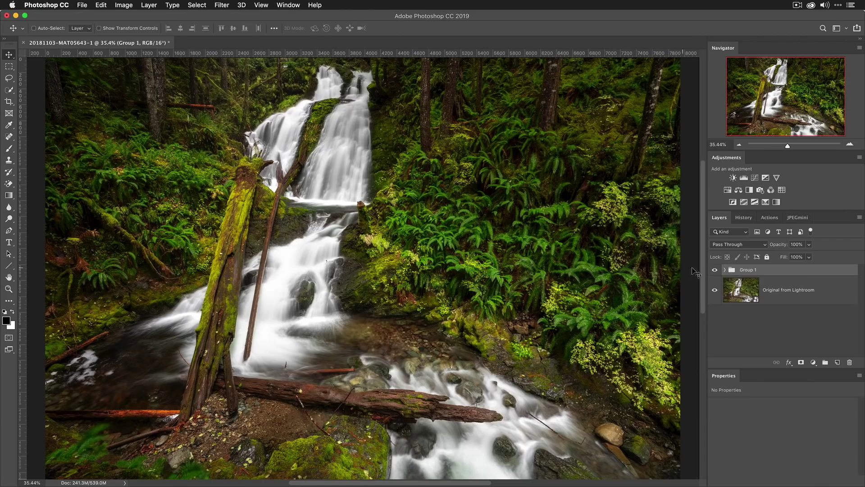
left_click(714, 270)
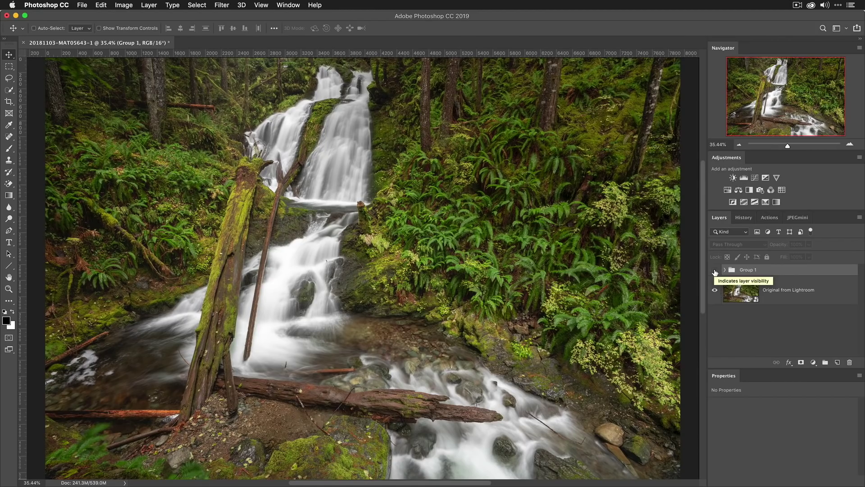
left_click(715, 270)
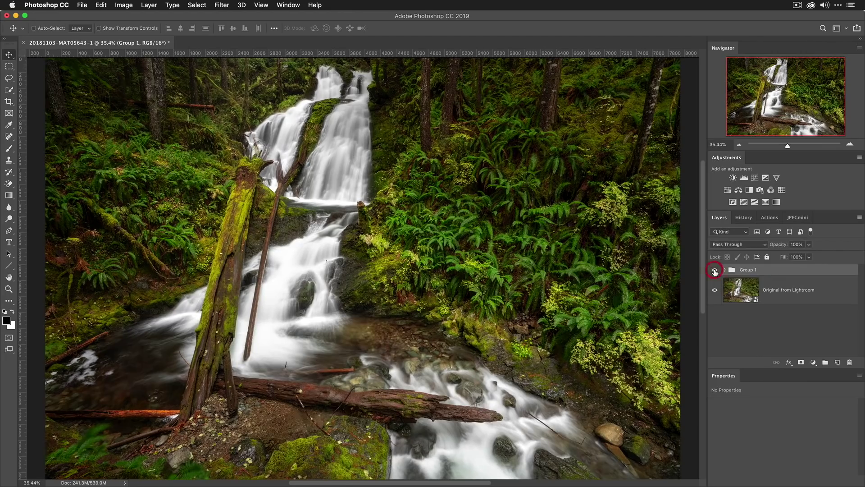